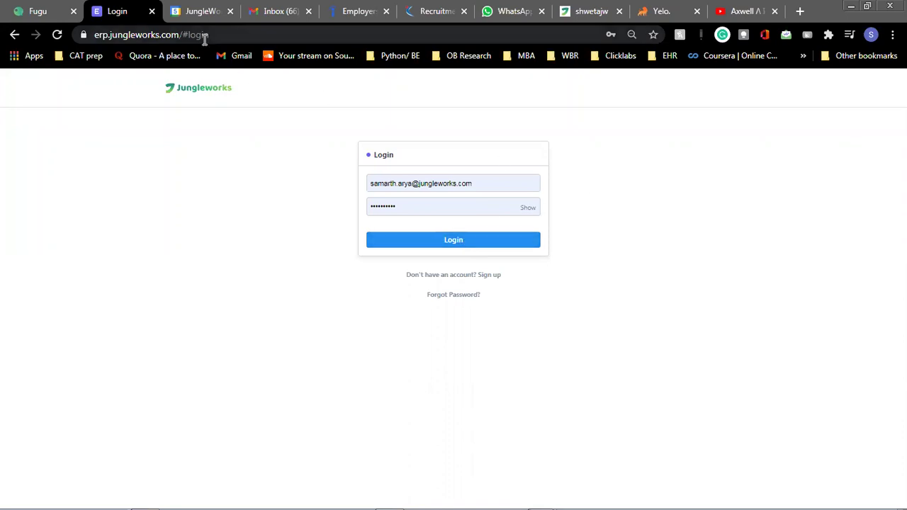
Log in to the JungleWorks ERP account to reach the Desk home page.
left_click(466, 241)
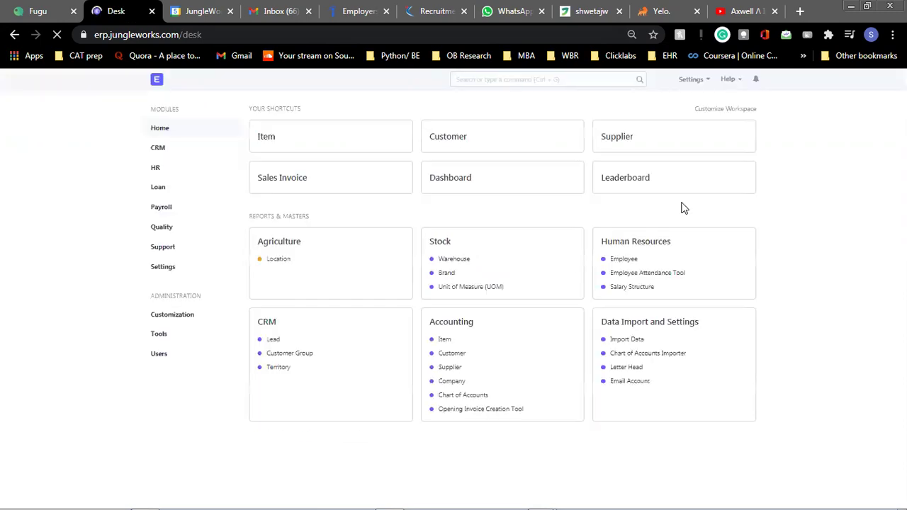
Open the HR module and scroll down to its Reports & Masters cards.
left_click(156, 170)
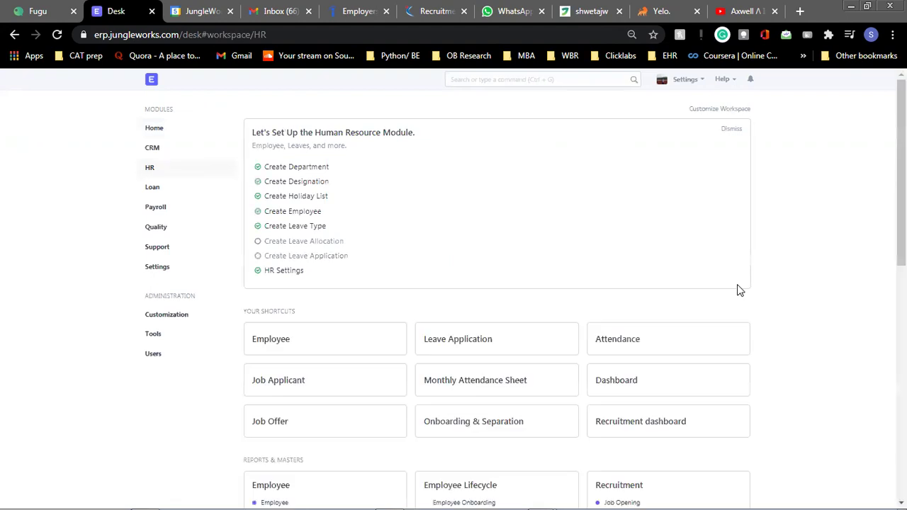
scroll(705, 317, "down", 2)
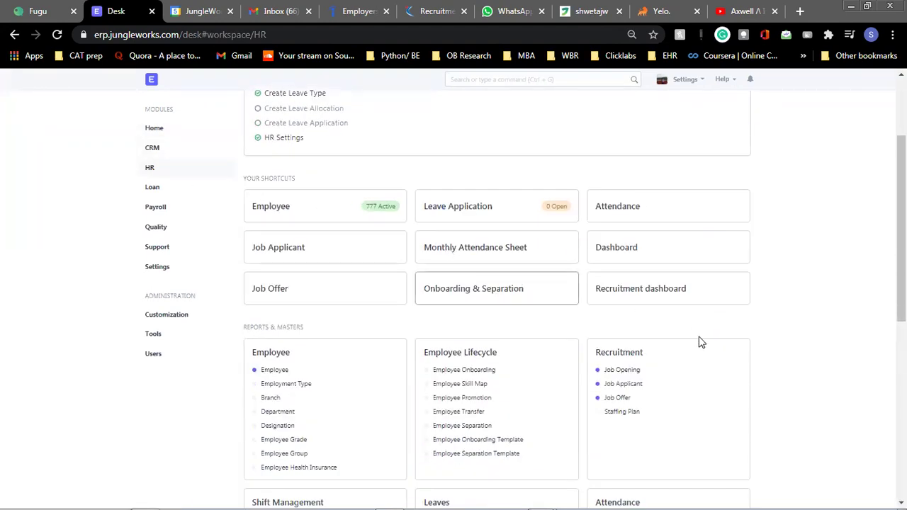
scroll(701, 343, "down", 2)
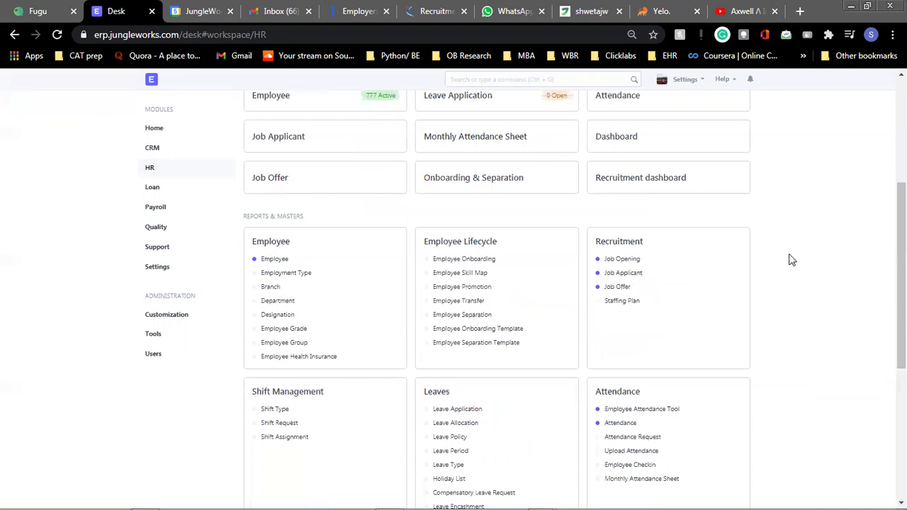
Open the Staffing Plan list, start a new plan, then abandon it unsaved.
left_click(622, 304)
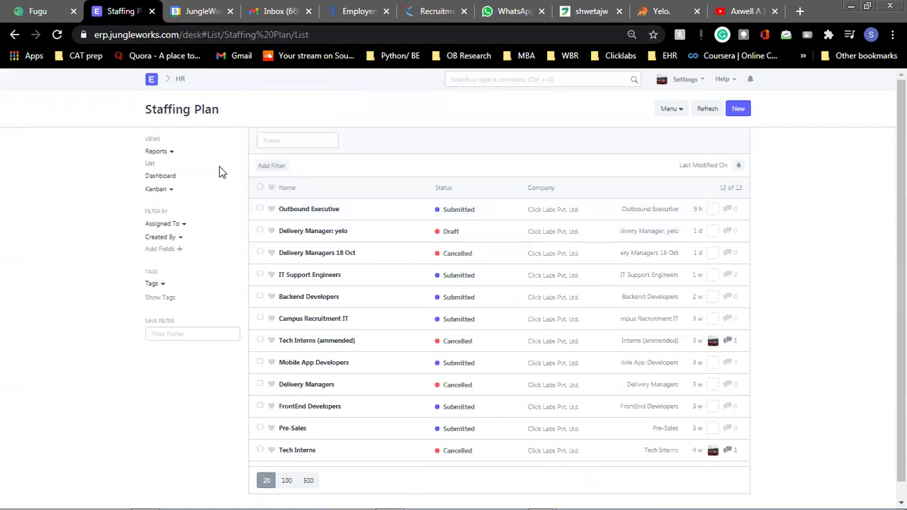
left_click(737, 116)
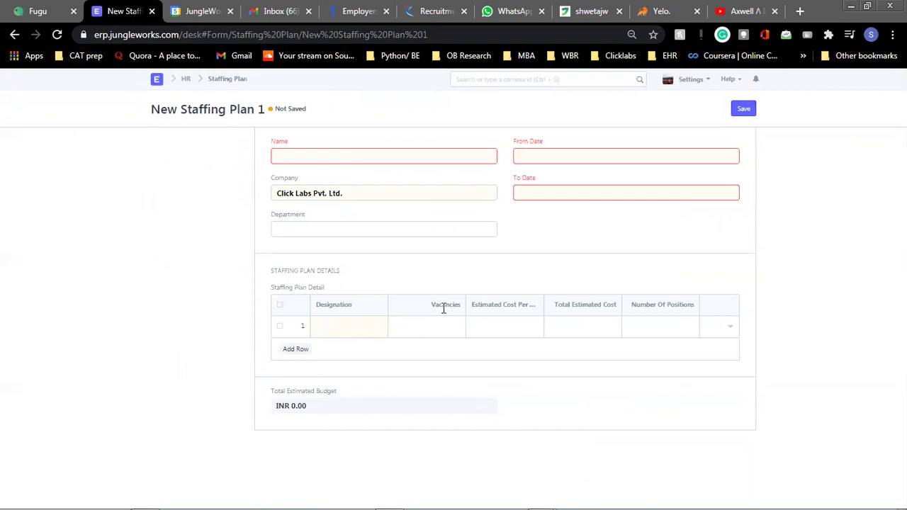
left_click(418, 330)
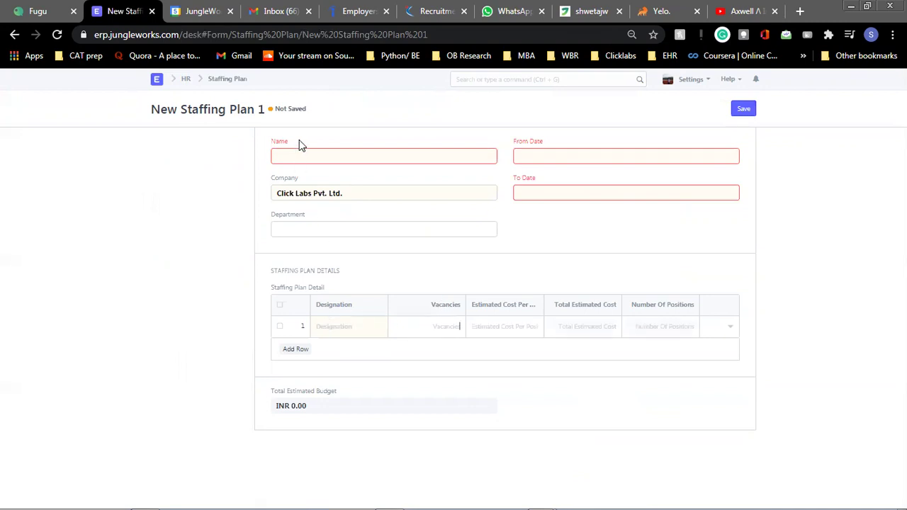
left_click(225, 88)
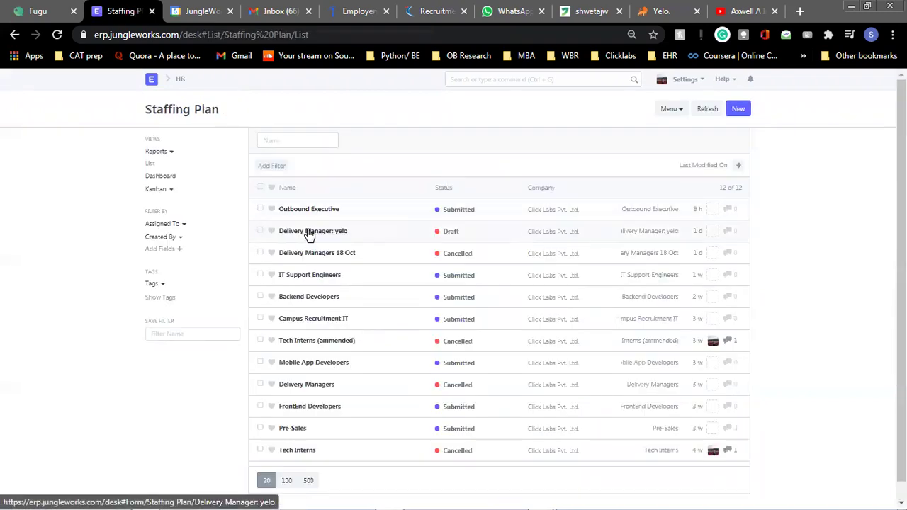
Review the Delivery Manager: yelo plan's 5 vacancies and INR 70,00,000 budget, then return.
left_click(309, 234)
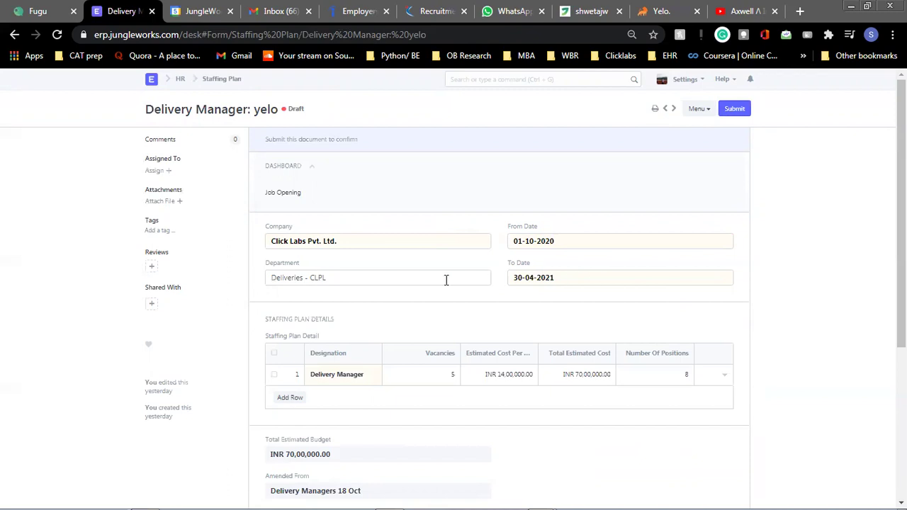
scroll(446, 280, "down", 1)
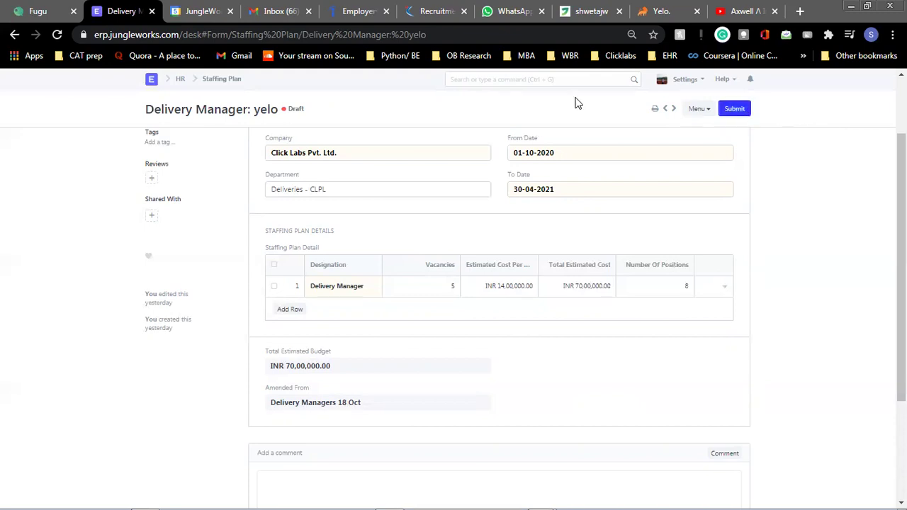
left_click(220, 83)
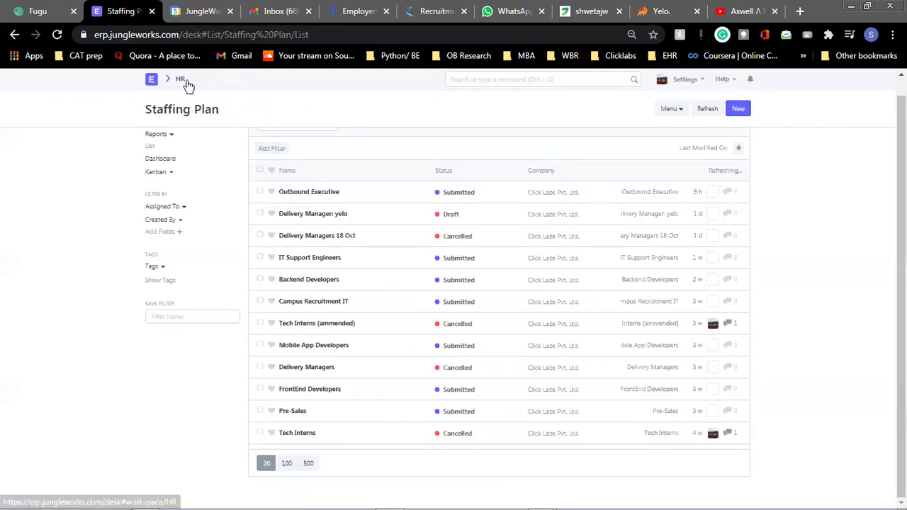
Navigate back through the staffing plan pages to the HR workspace.
left_click(14, 35)
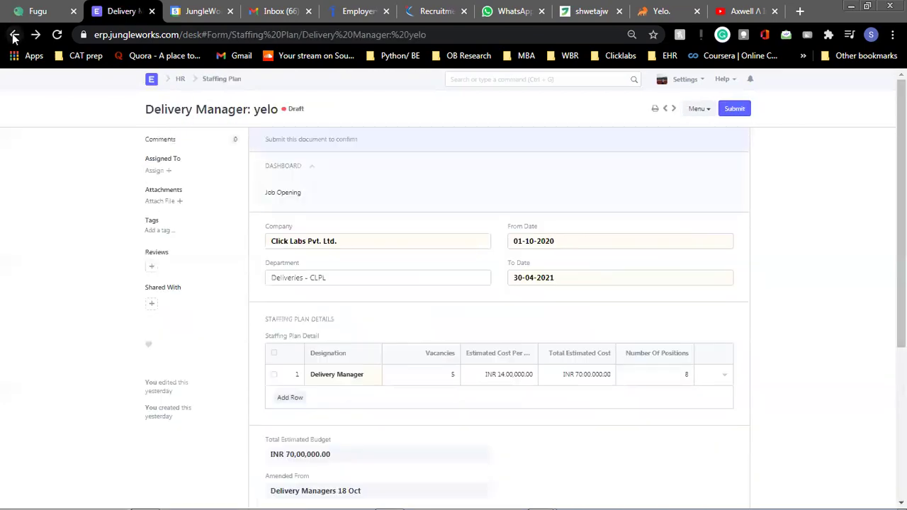
left_click(14, 35)
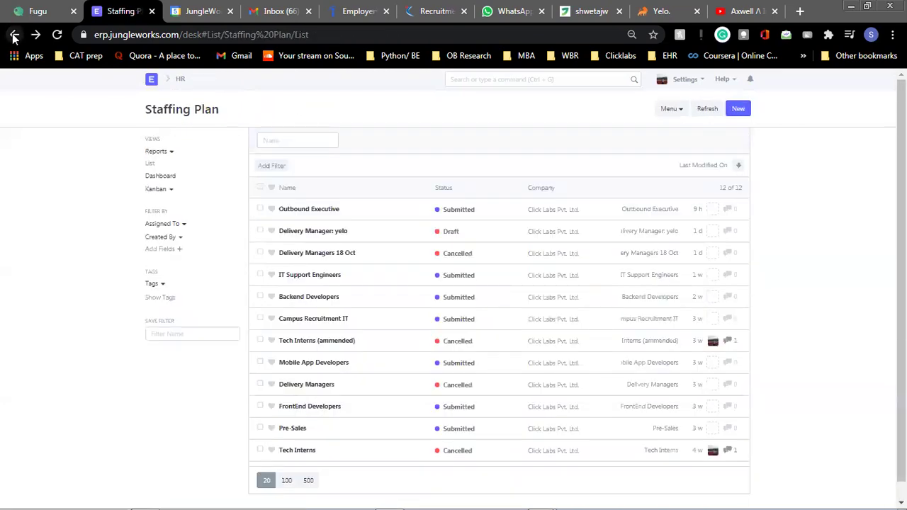
left_click(14, 35)
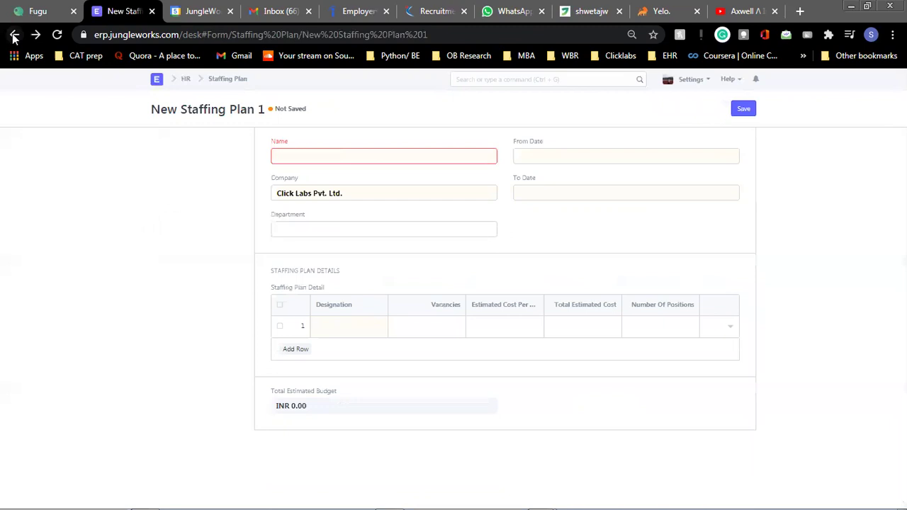
left_click(14, 34)
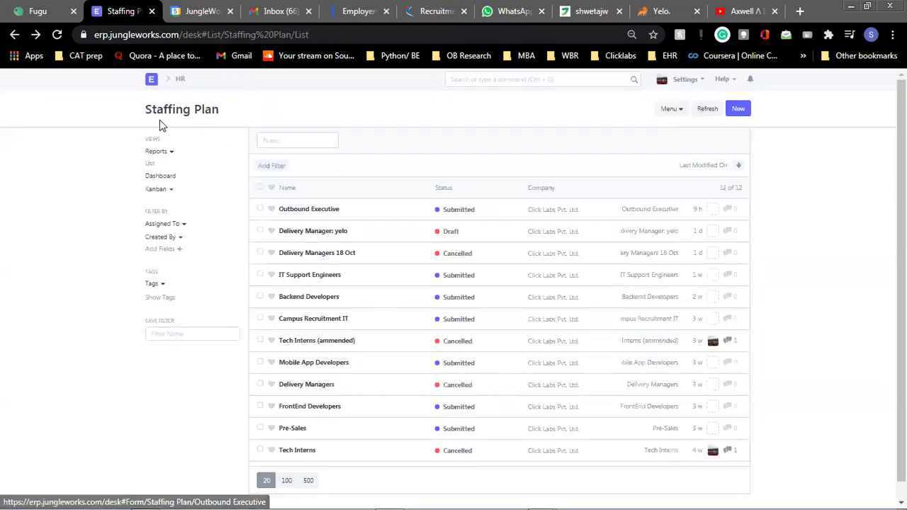
left_click(14, 35)
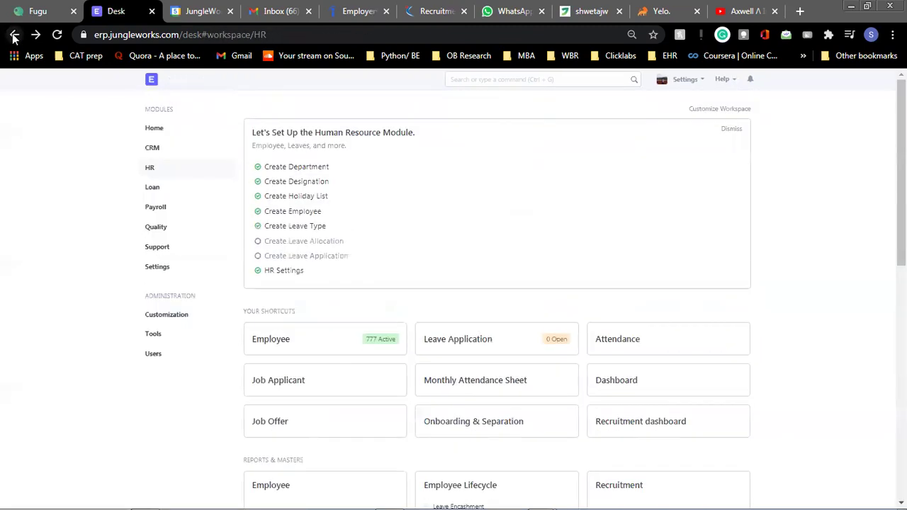
scroll(353, 217, "down", 2)
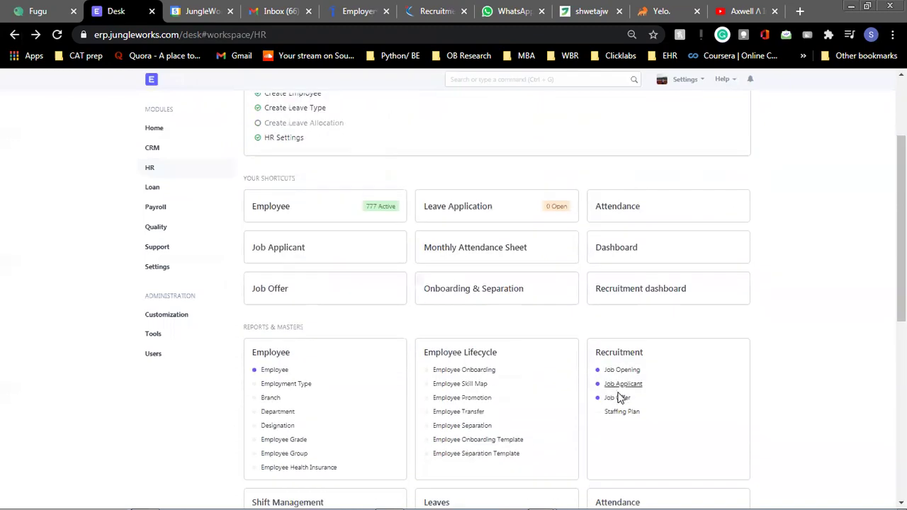
Glance at the Job Offer list, then return to the HR Recruitment section.
left_click(310, 288)
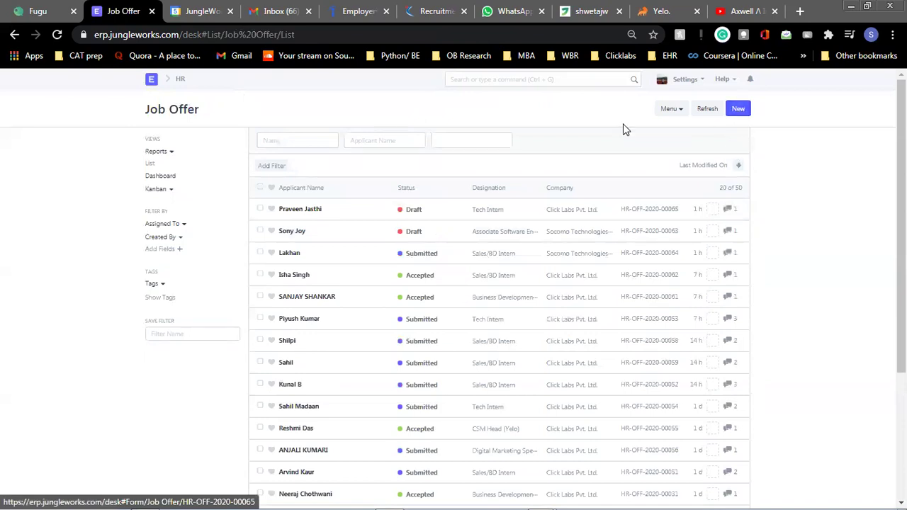
left_click(13, 35)
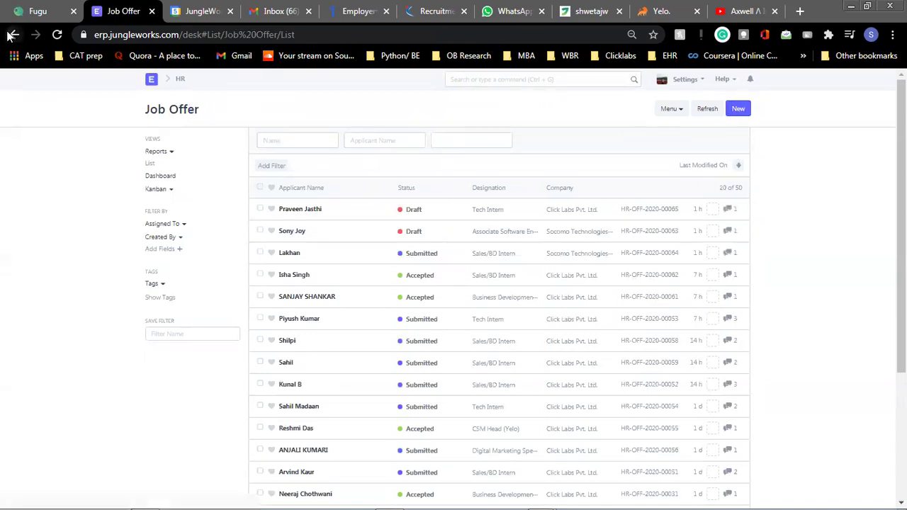
scroll(344, 205, "down", 2)
scroll(555, 367, "down", 2)
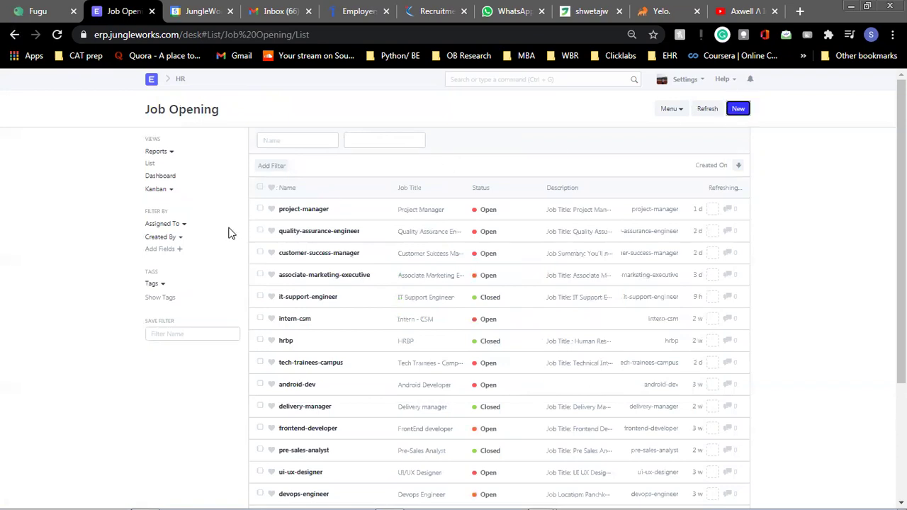
Start a new job opening titled PM, keeping its Status at Open.
key("ctrl+b")
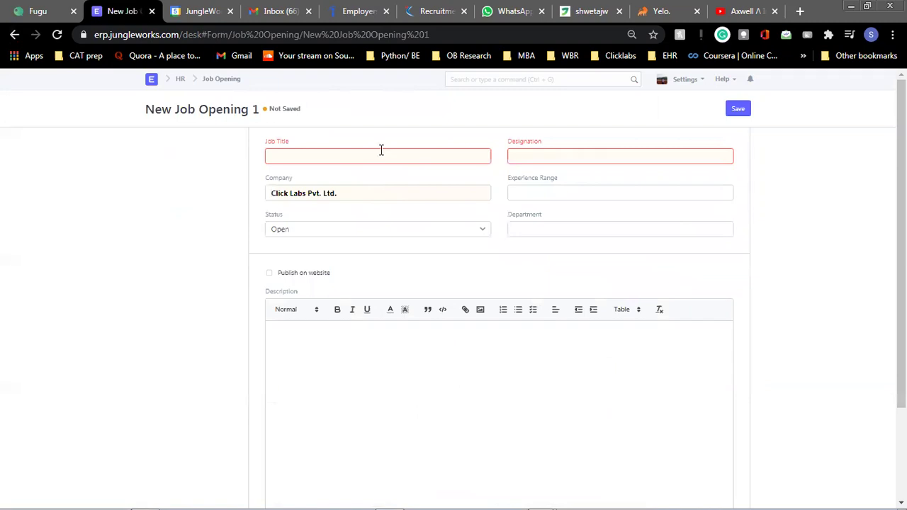
left_click(381, 149)
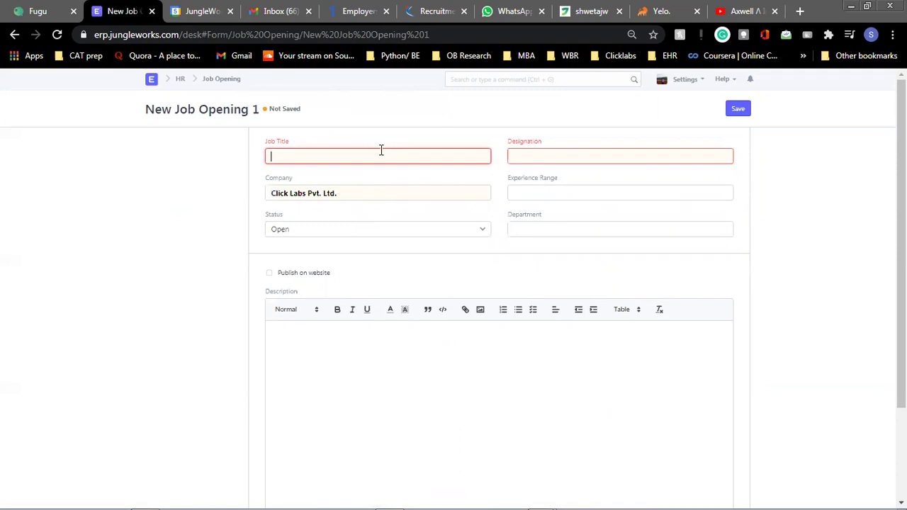
type("PM")
key("Tab")
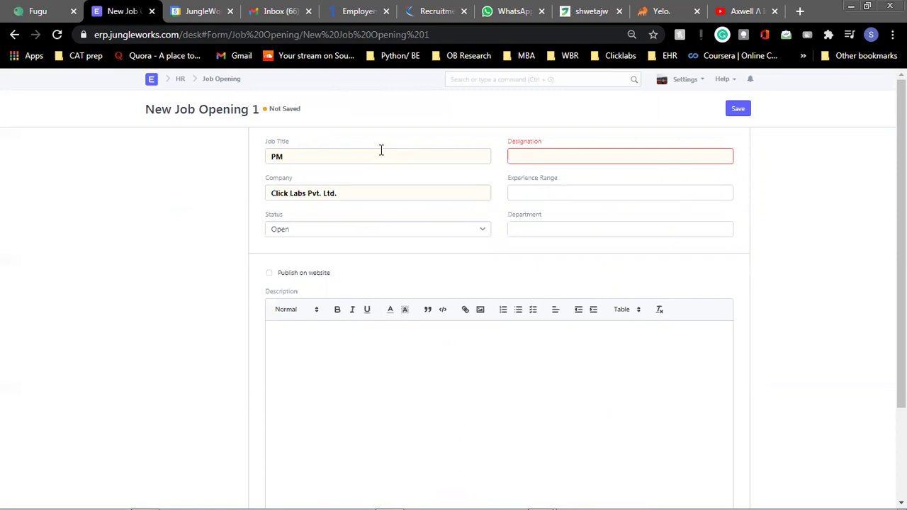
key("Down")
key("Down")
key("Up")
key("Up")
Set the opening's designation to Project Coodinator.
key("Tab")
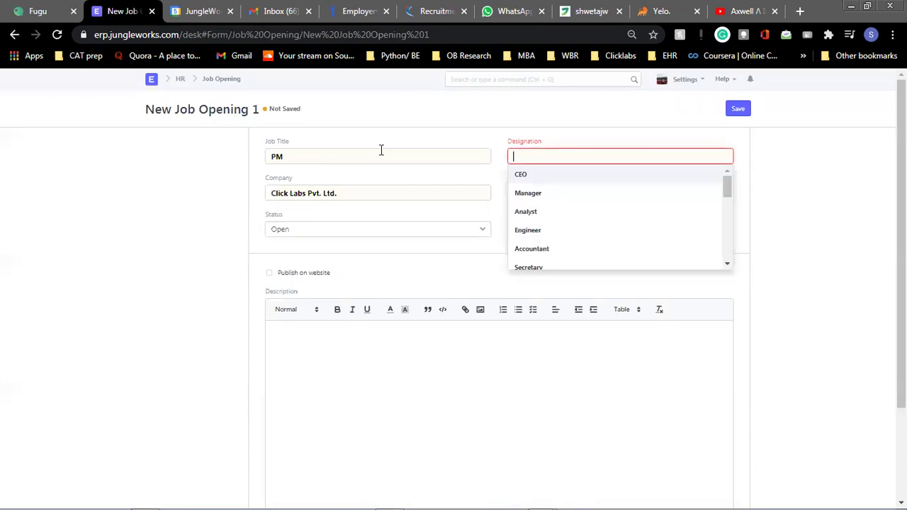
type("pro")
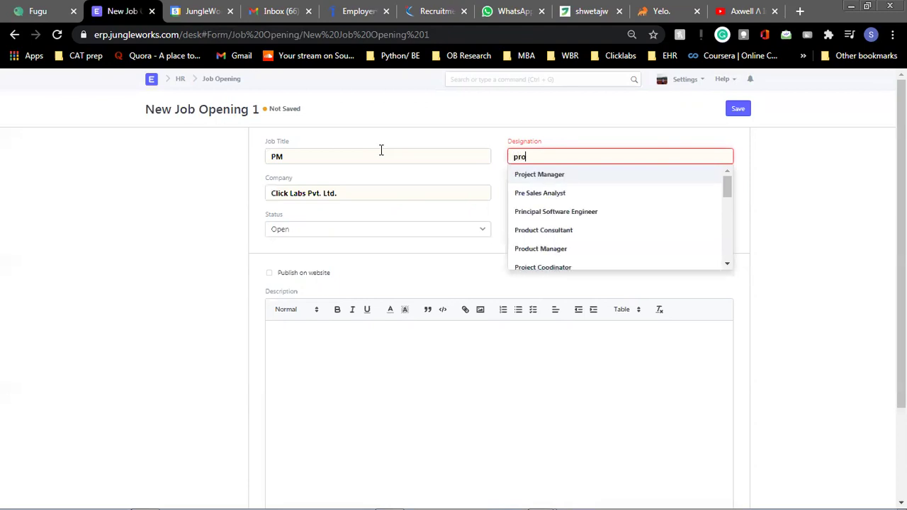
type("ject Coodinator")
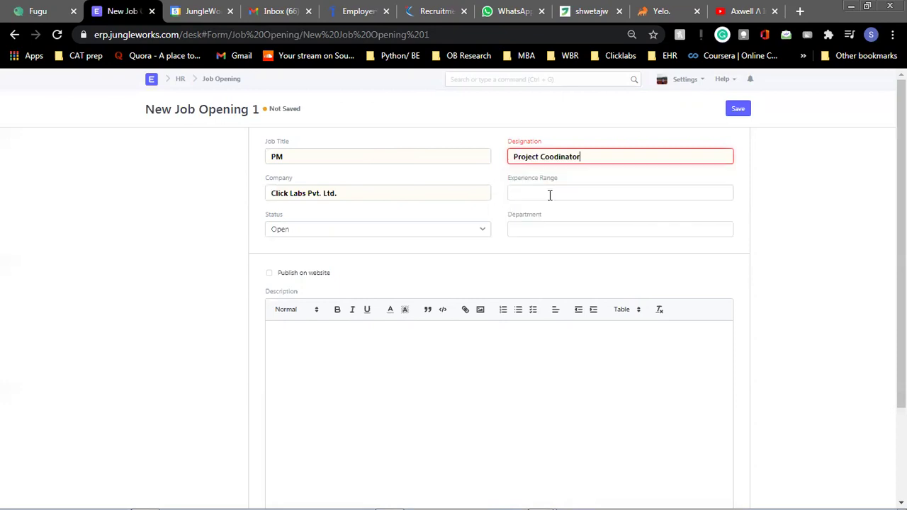
left_click(520, 194)
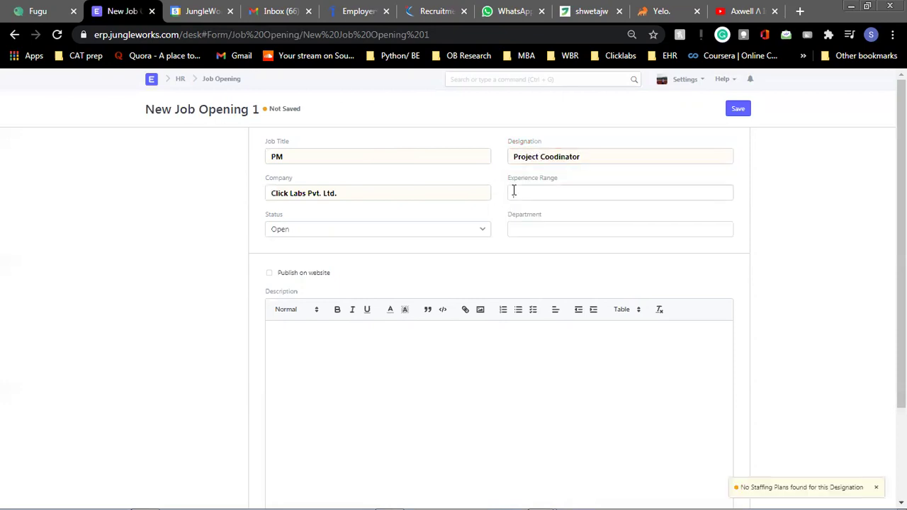
Enter experience range 0-2 yrs and set the department to Deliveries - CLPL.
left_click(514, 191)
type("0-2 yrs")
left_click(557, 227)
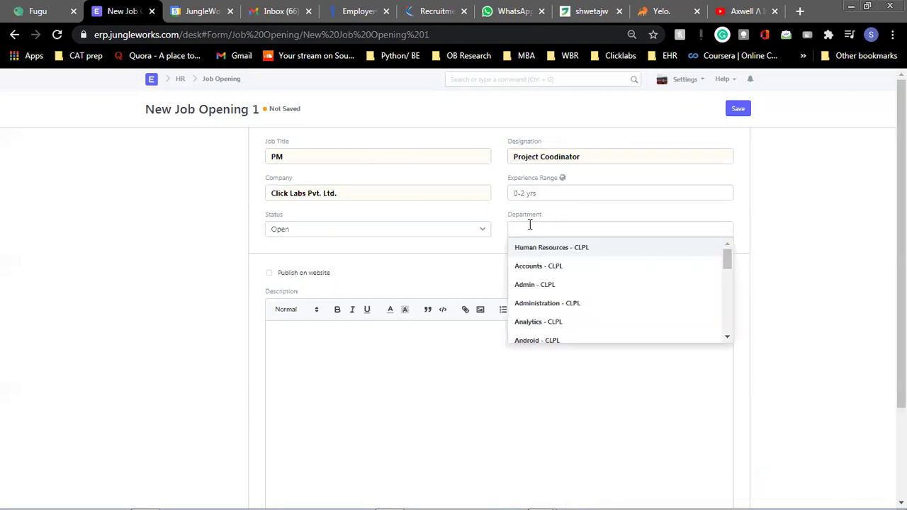
scroll(543, 254, "down", 3)
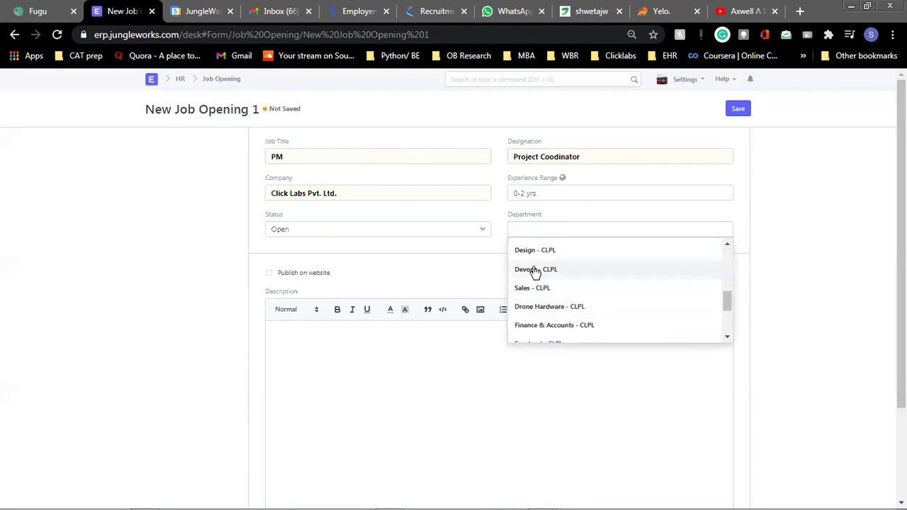
scroll(536, 273, "down", 3)
scroll(547, 277, "up", 5)
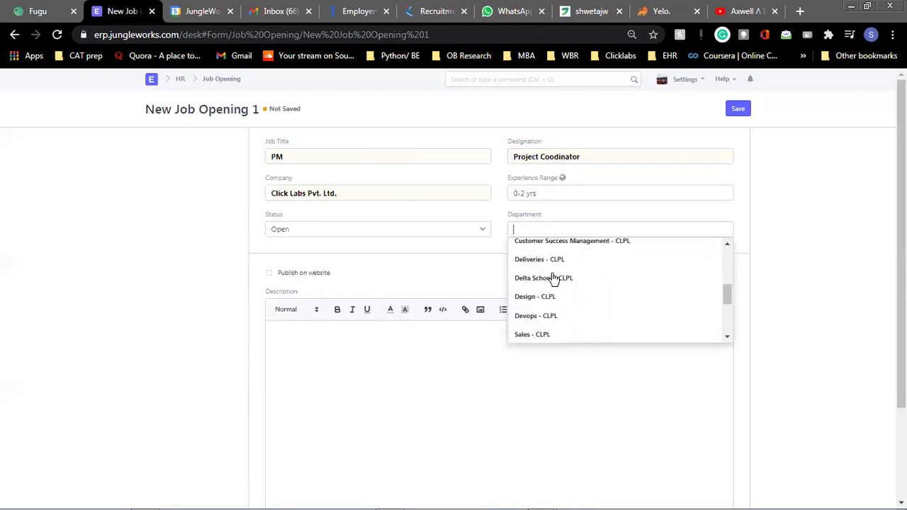
left_click(540, 263)
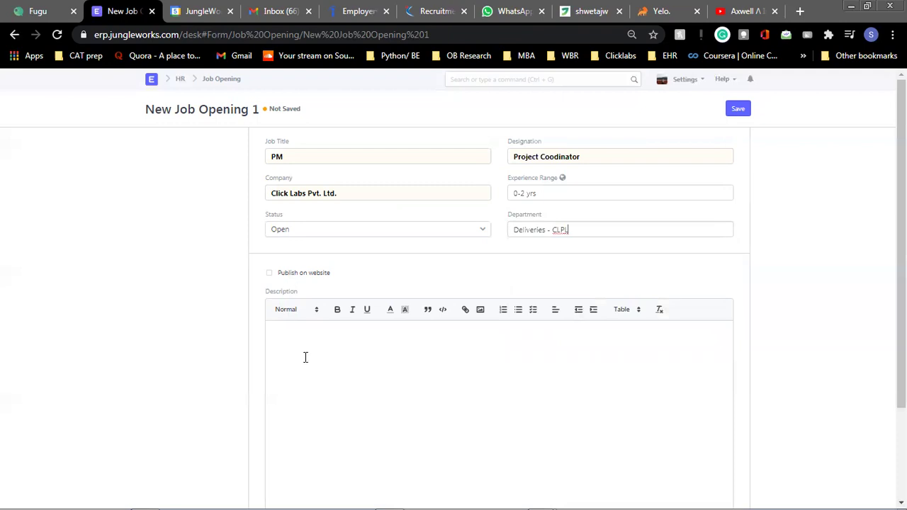
Enter 'desc' as the job opening description.
scroll(290, 319, "down", 2)
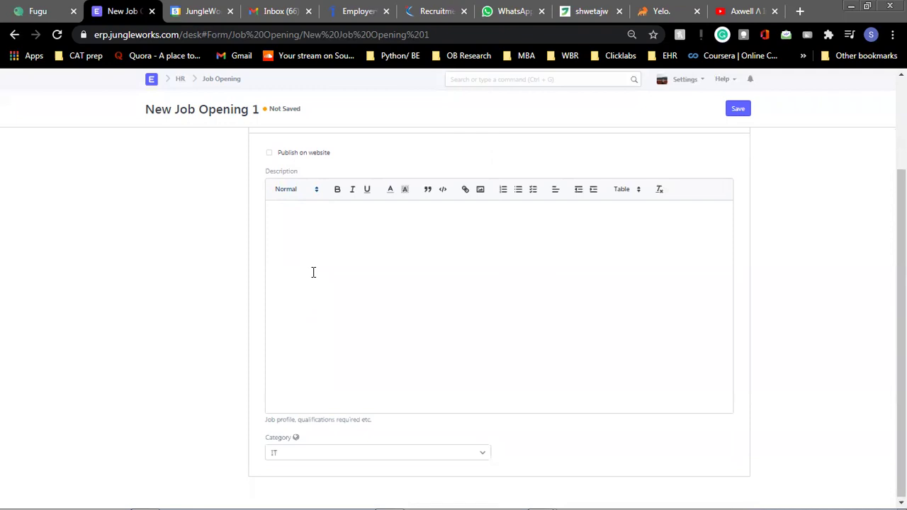
type("desc")
scroll(283, 170, "up", 1)
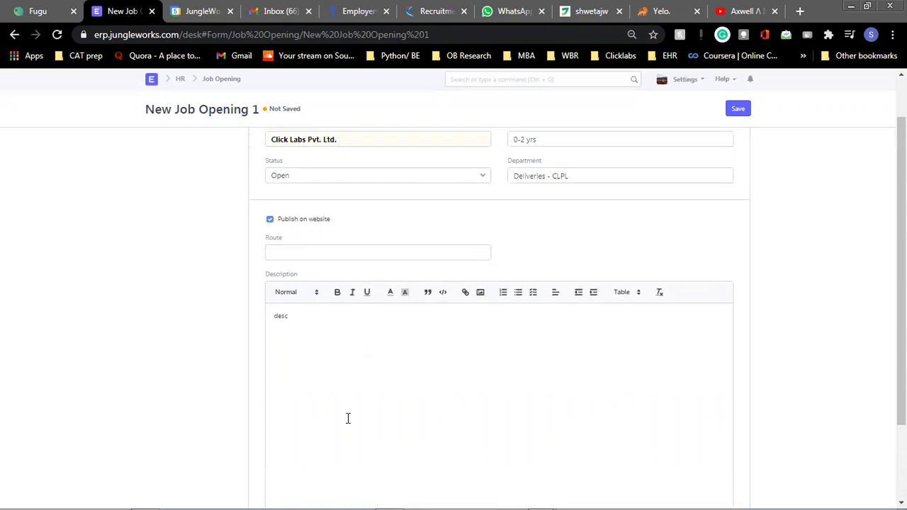
scroll(275, 330, "up", 1)
scroll(276, 334, "down", 2)
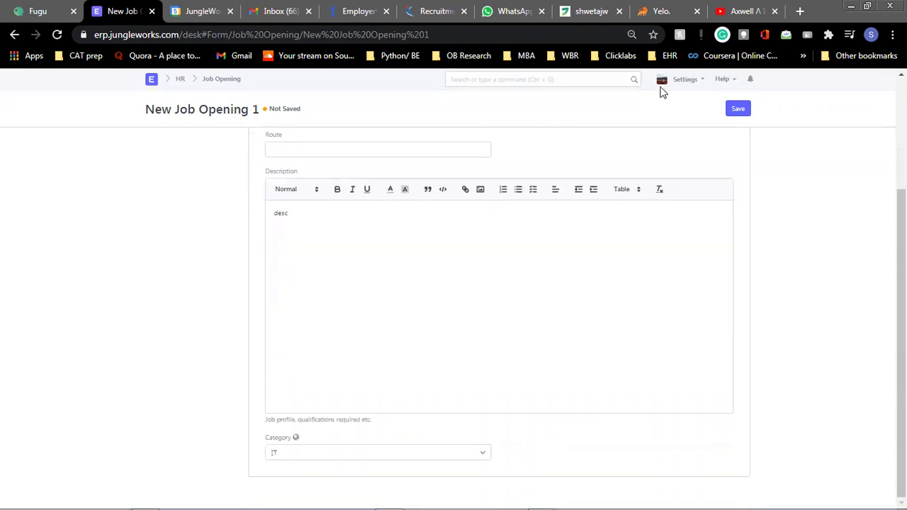
Save the PM opening so it tops the Job Opening list as pm.
left_click(740, 112)
scroll(479, 182, "up", 2)
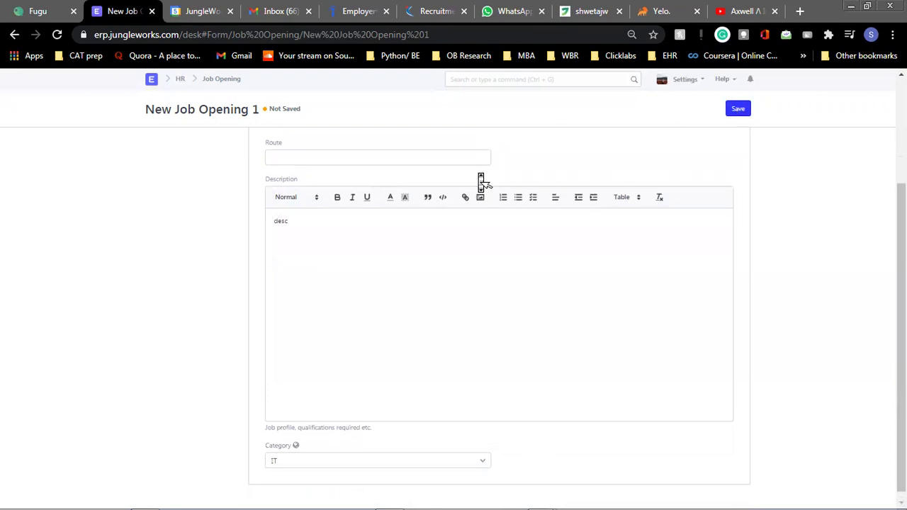
scroll(482, 182, "up", 1)
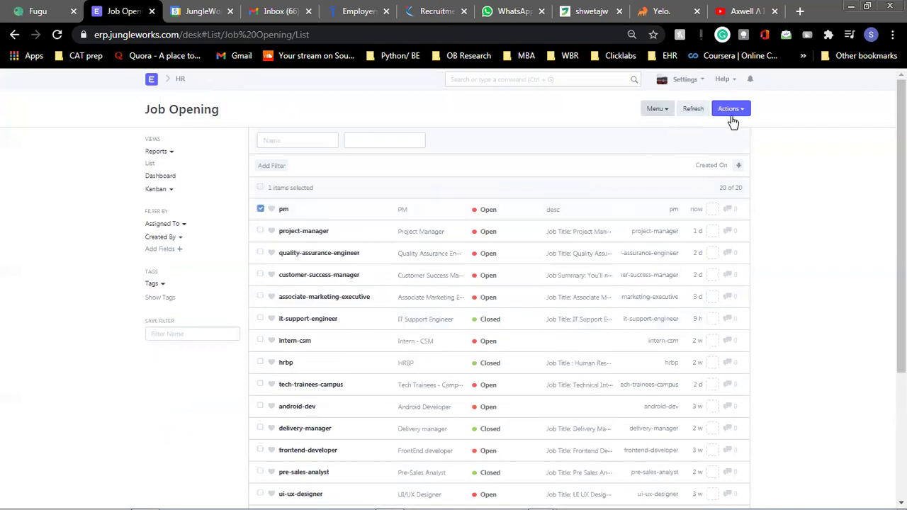
Choose Delete from the Actions menu for the checked pm opening and confirm.
left_click(732, 115)
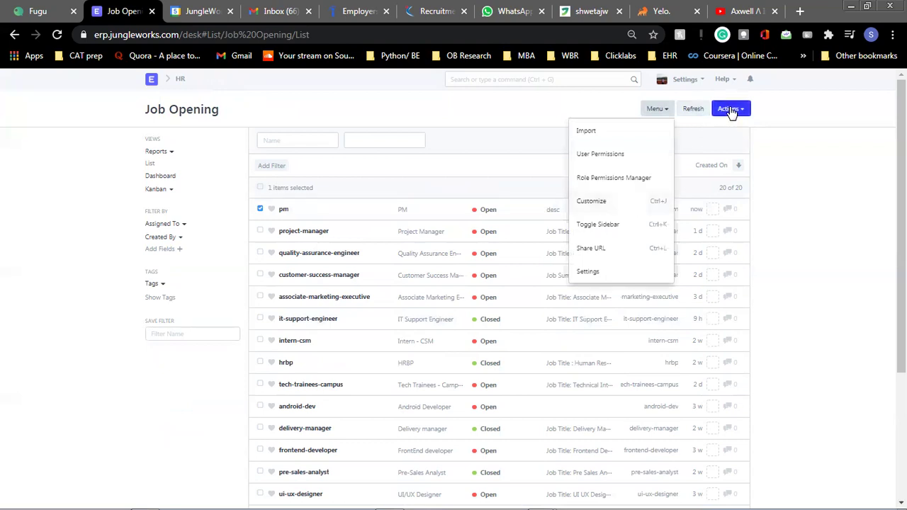
left_click(731, 113)
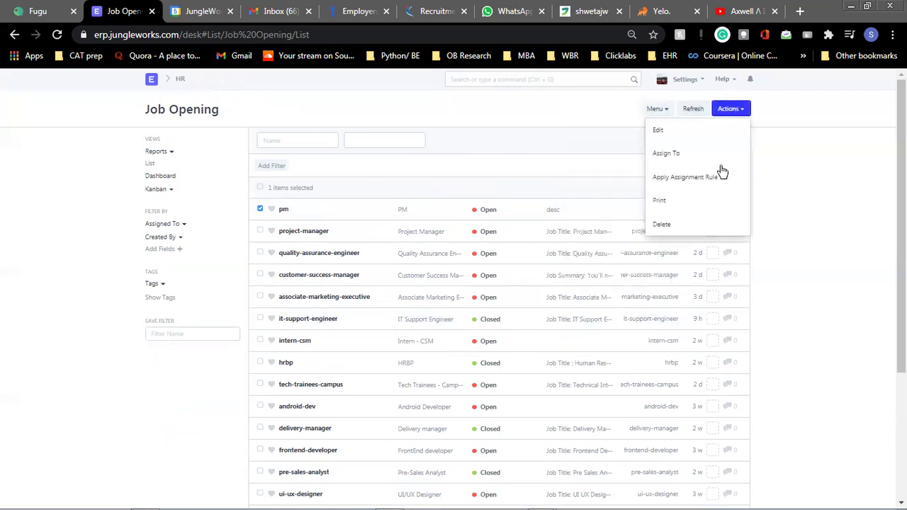
left_click(679, 225)
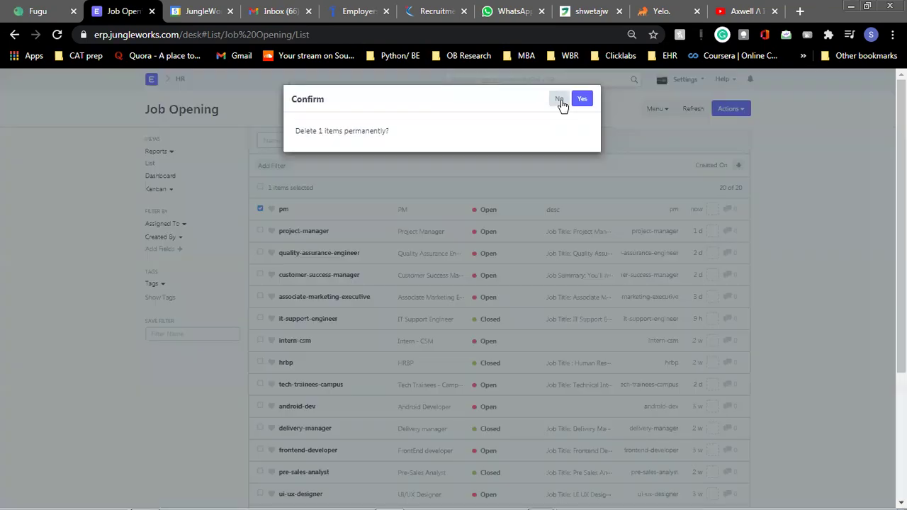
left_click(225, 92)
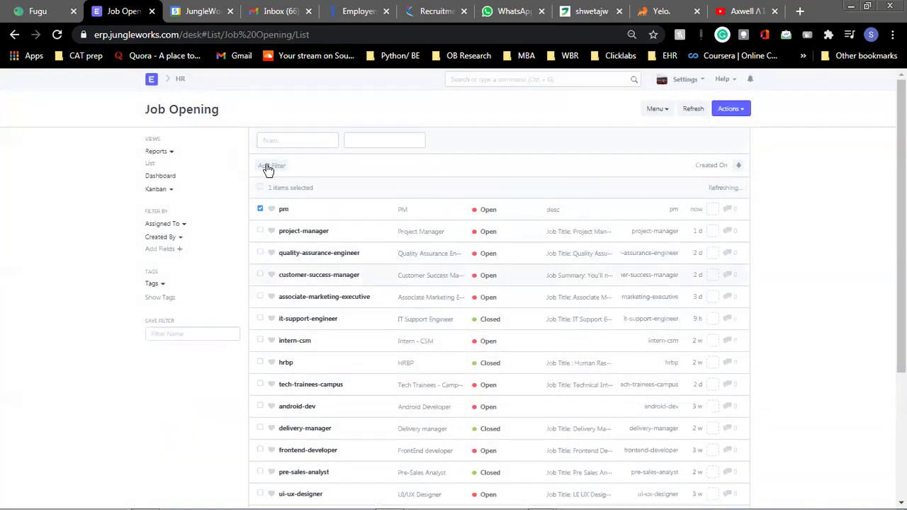
Open the Job Applicant list from HR and remove its Job Opening filter.
left_click(181, 82)
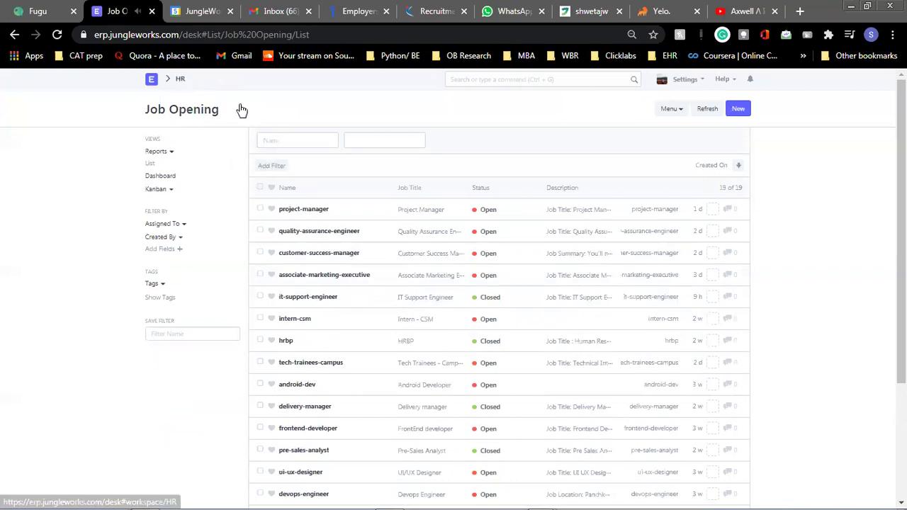
scroll(603, 319, "down", 2)
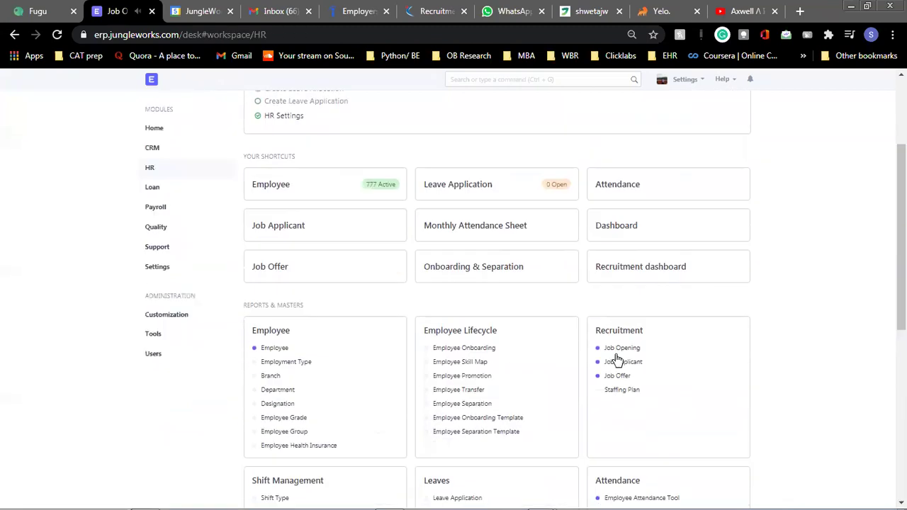
left_click(622, 363)
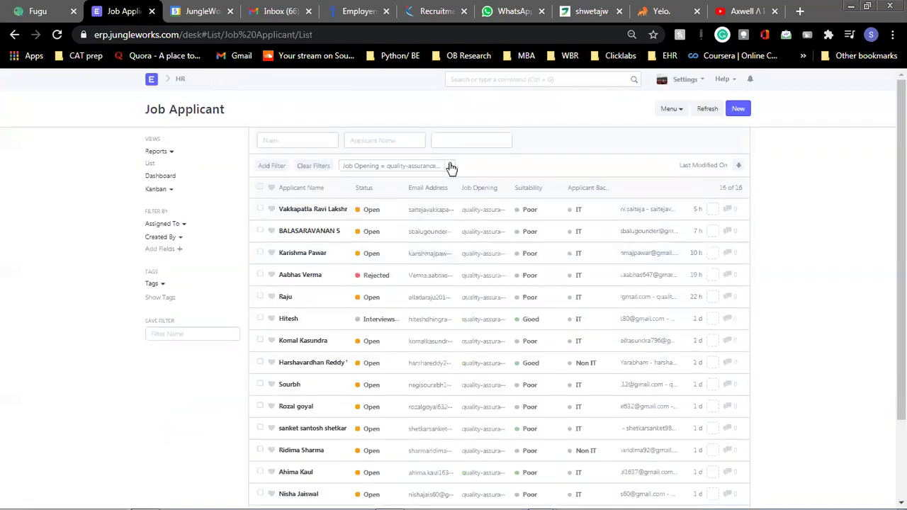
left_click(453, 166)
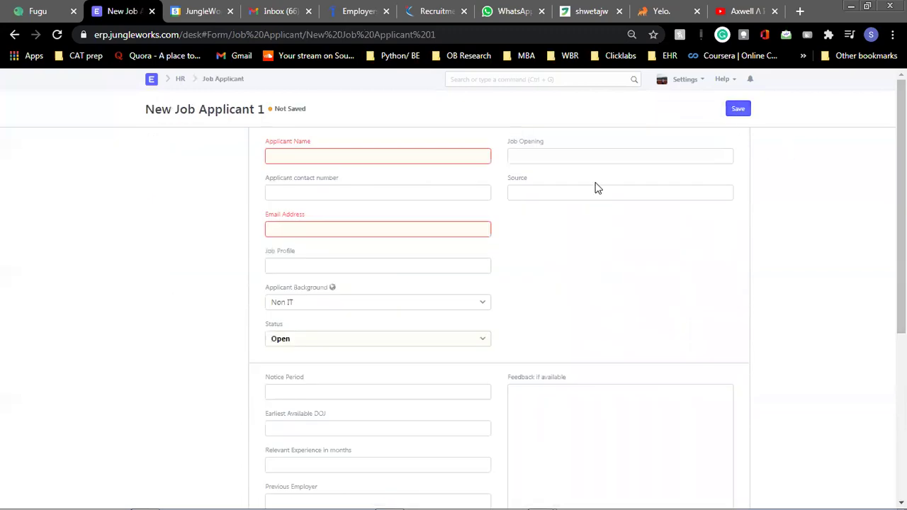
On a trial applicant form, mark an interview as needed and browse first interviewers.
scroll(335, 151, "down", 1)
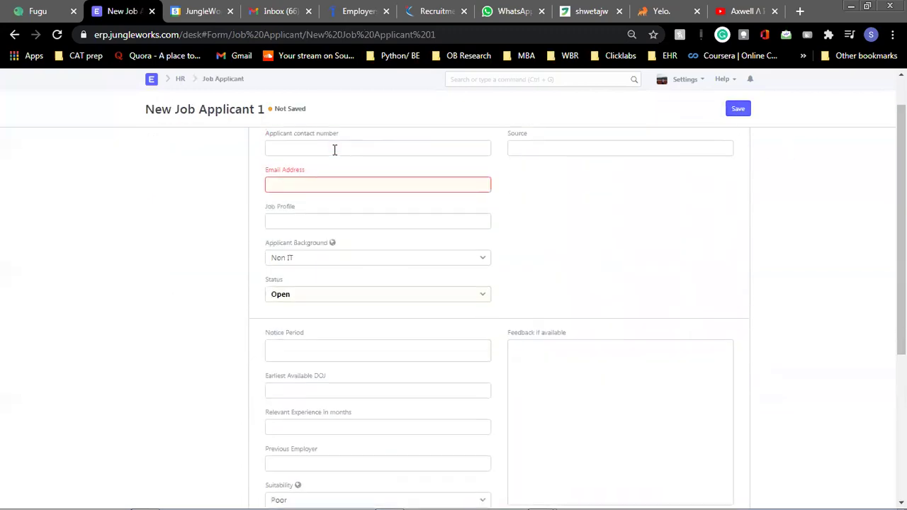
scroll(375, 260, "down", 3)
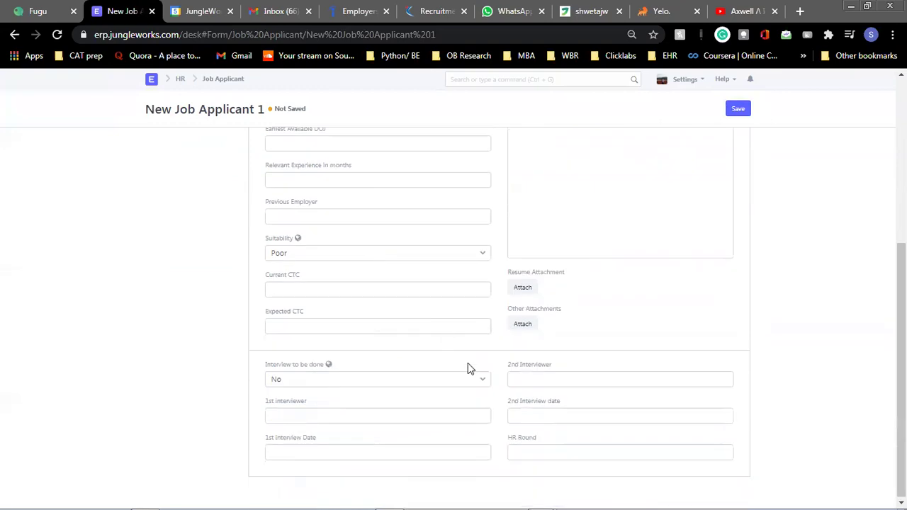
scroll(468, 368, "up", 5)
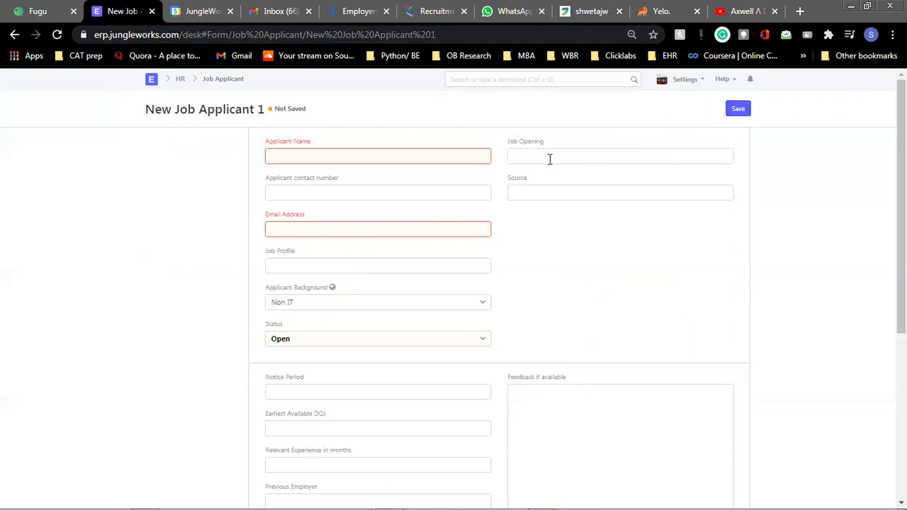
scroll(496, 191, "down", 1)
scroll(369, 171, "up", 1)
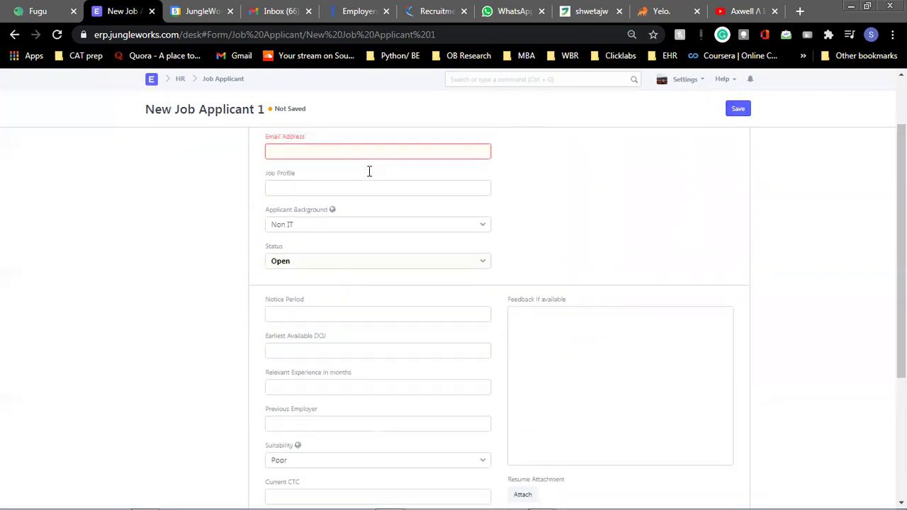
scroll(448, 273, "down", 1)
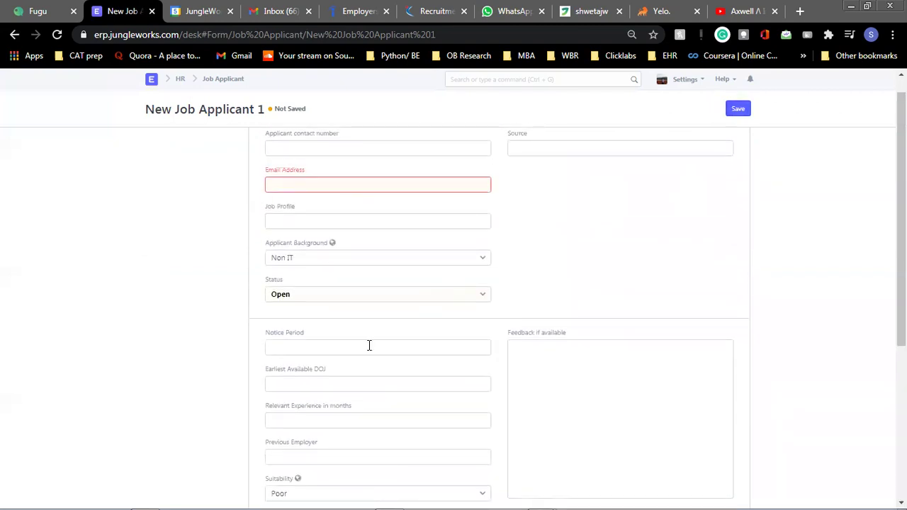
scroll(407, 341, "down", 4)
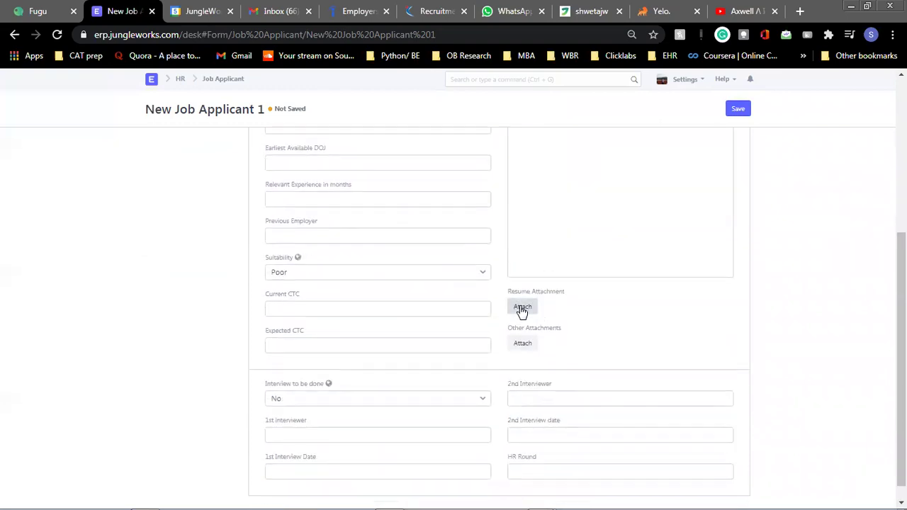
left_click(320, 404)
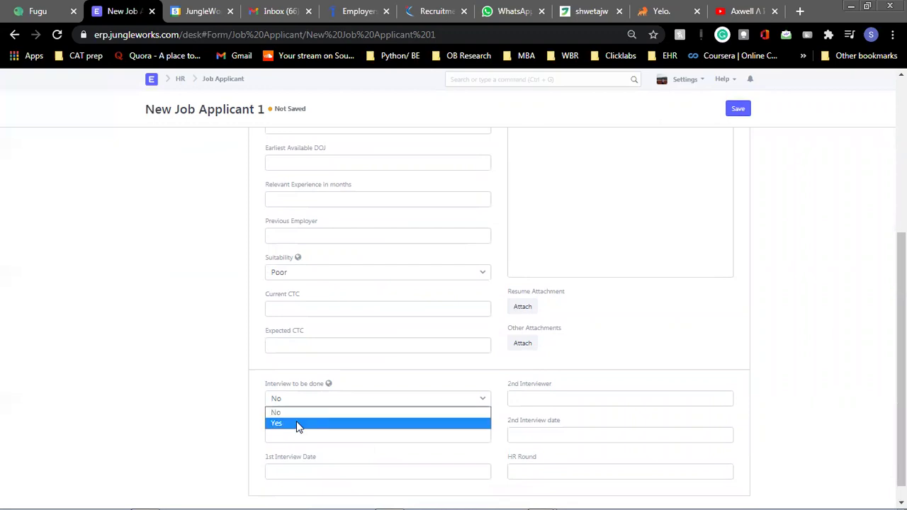
left_click(298, 424)
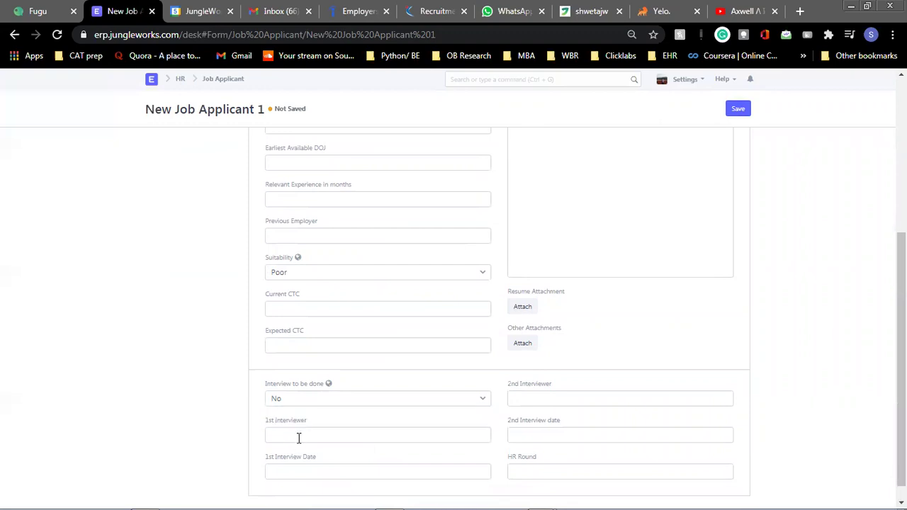
left_click(348, 431)
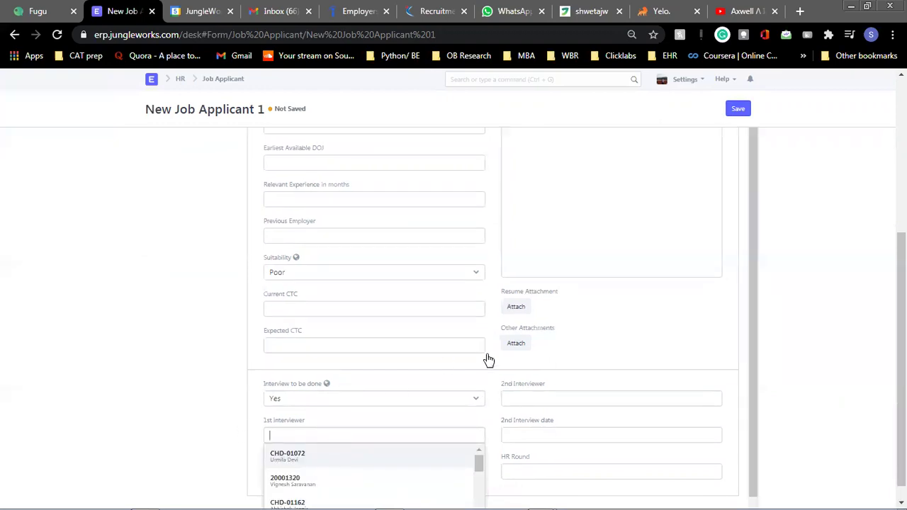
scroll(489, 361, "up", 4)
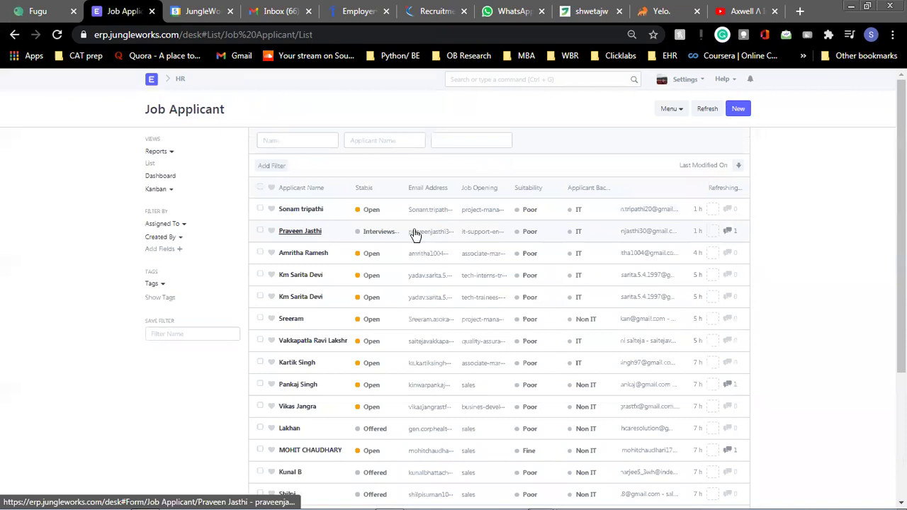
left_click(414, 234)
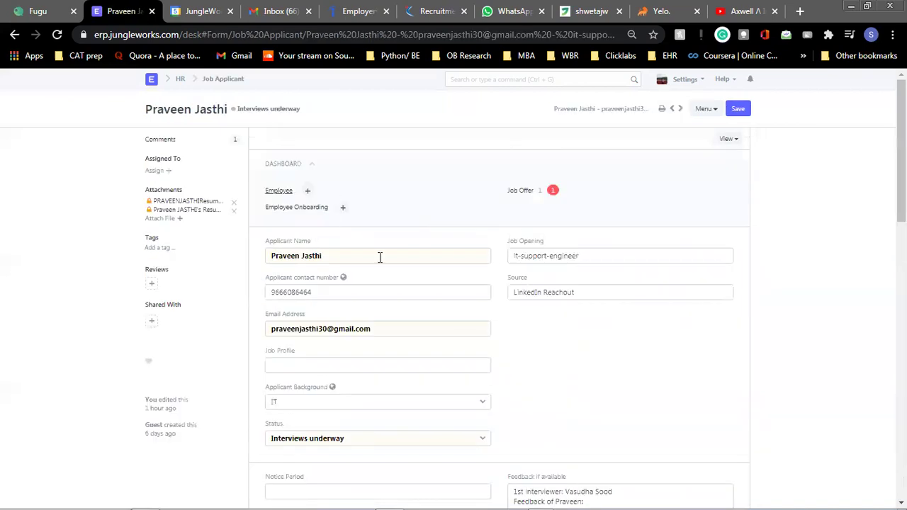
scroll(465, 312, "down", 10)
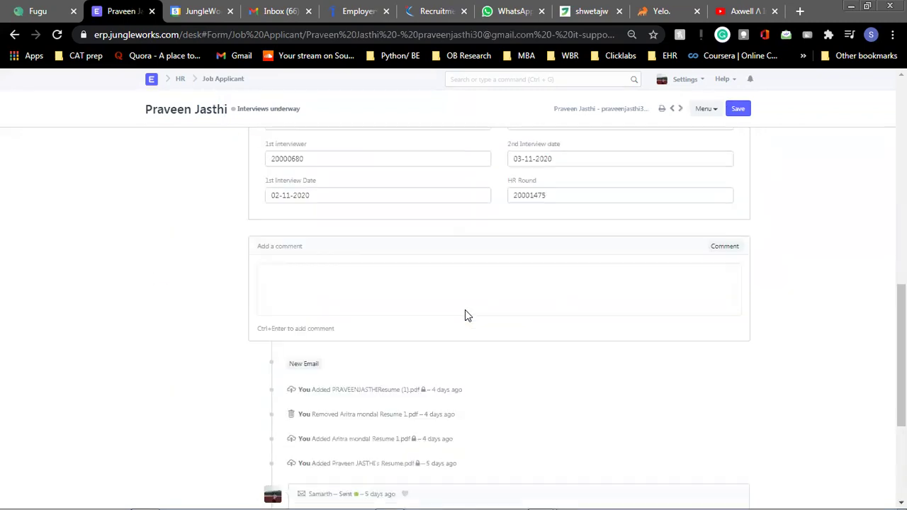
scroll(466, 315, "up", 3)
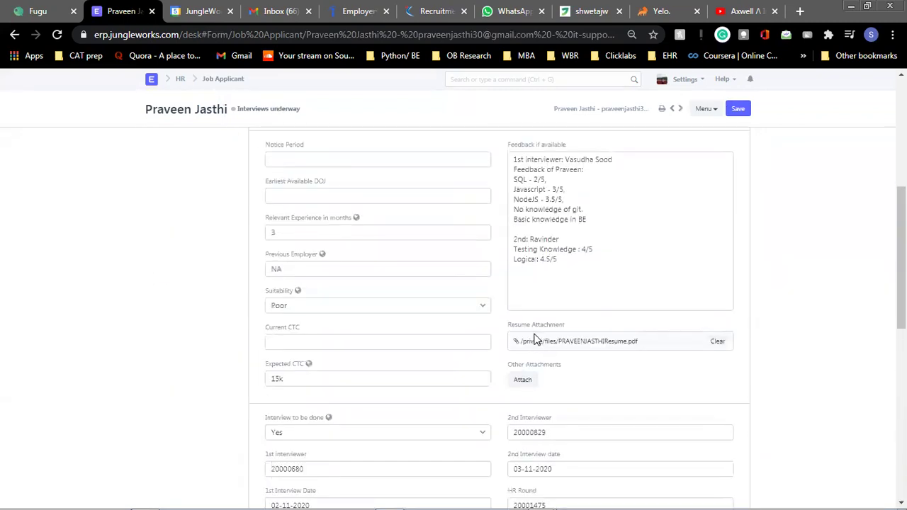
scroll(333, 325, "down", 1)
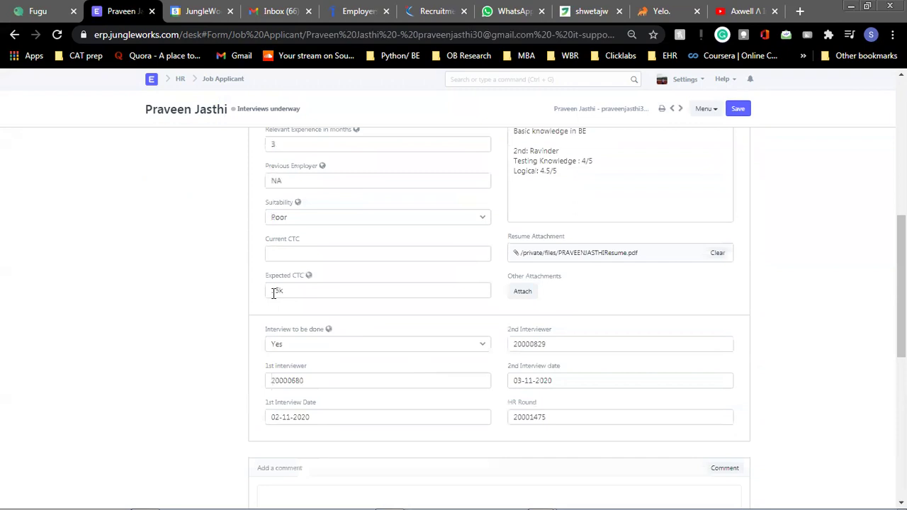
scroll(277, 284, "up", 8)
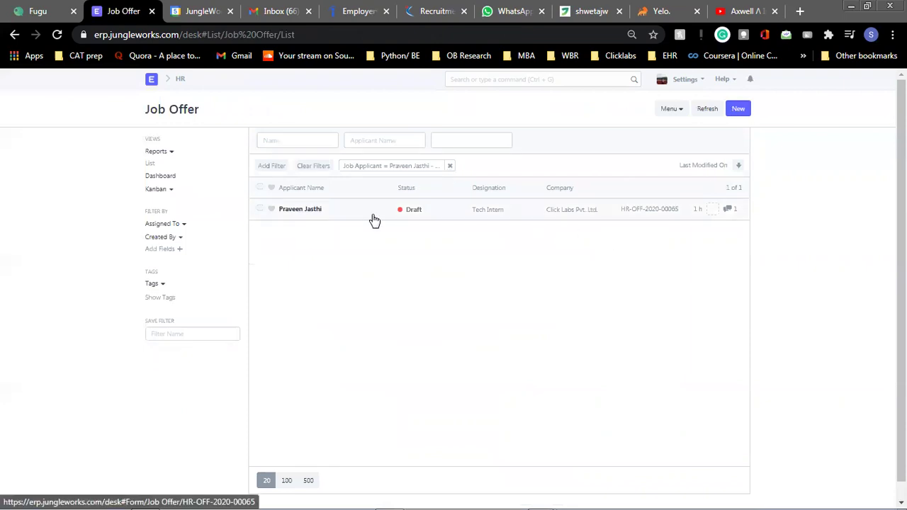
Clear the Job Applicant filter so the Job Offer list shows 20 of 50 offers.
left_click(450, 169)
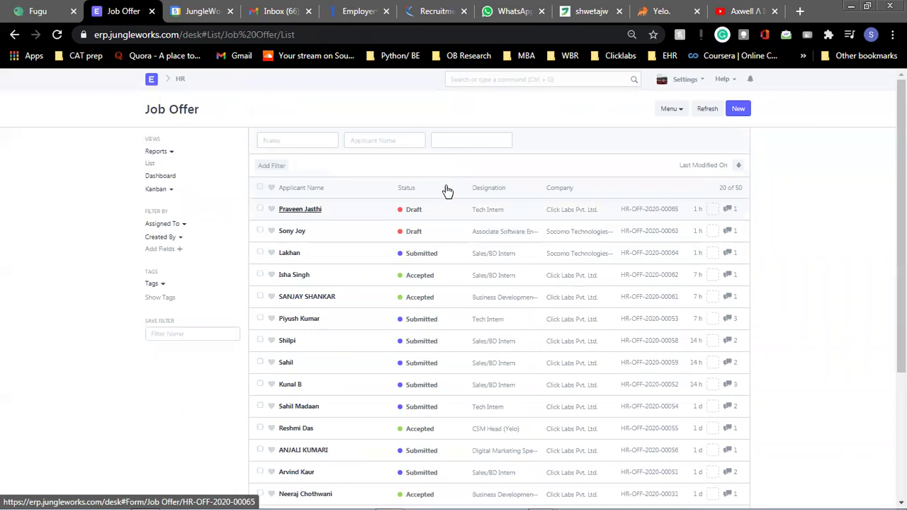
scroll(447, 152, "down", 1)
scroll(344, 207, "up", 1)
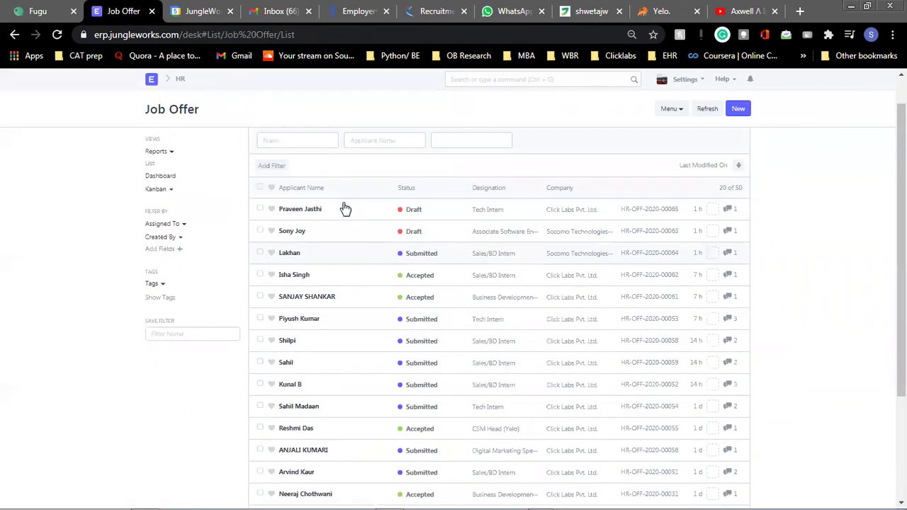
Start a new job offer for the applicant with offer date 05-11-2020.
left_click(738, 109)
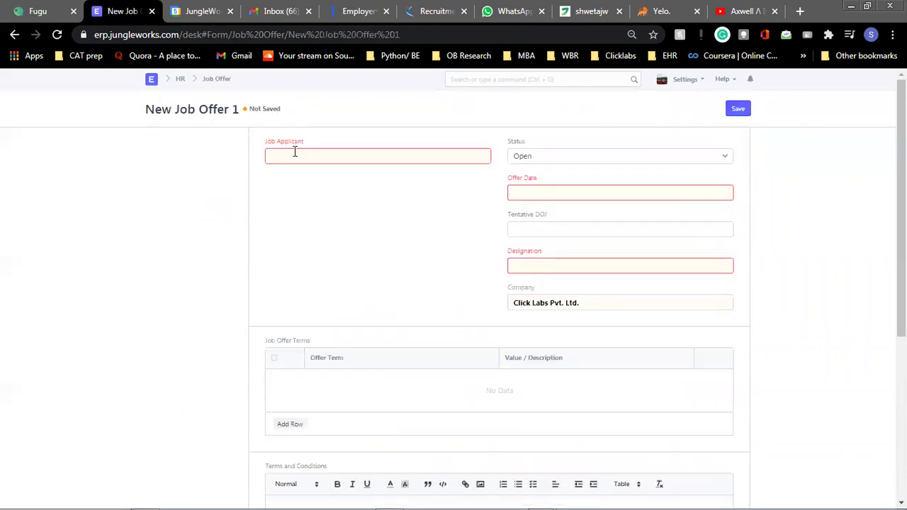
left_click(295, 152)
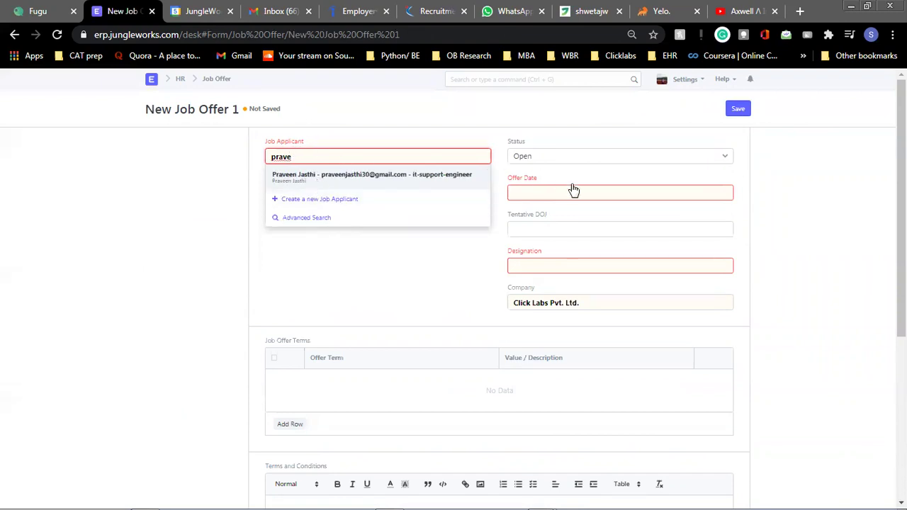
key("Return")
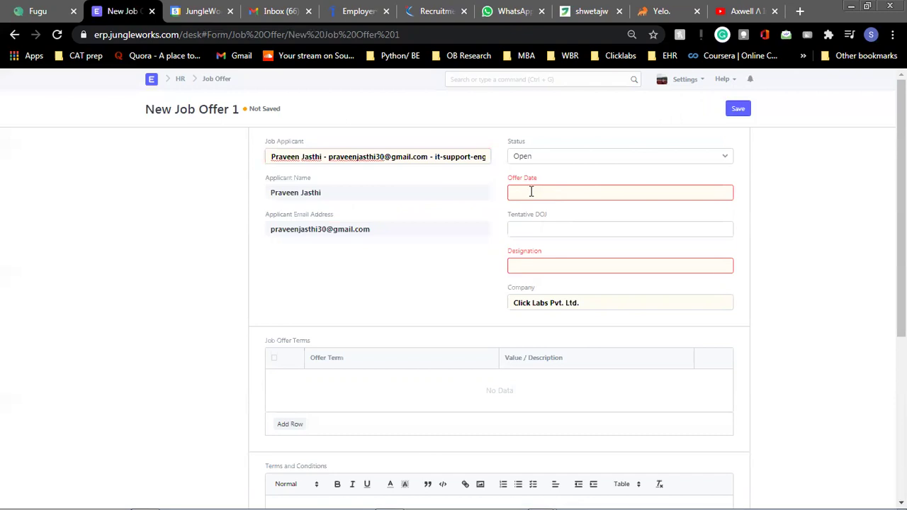
left_click(533, 192)
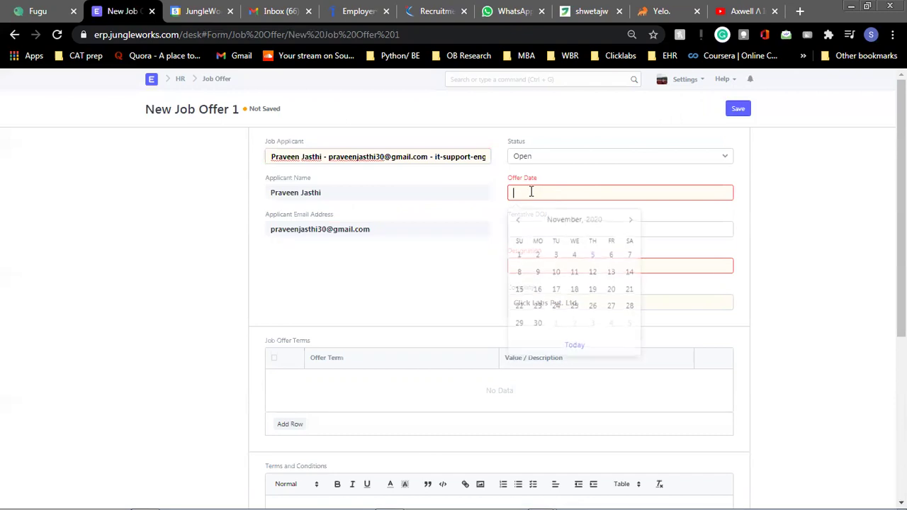
left_click(593, 257)
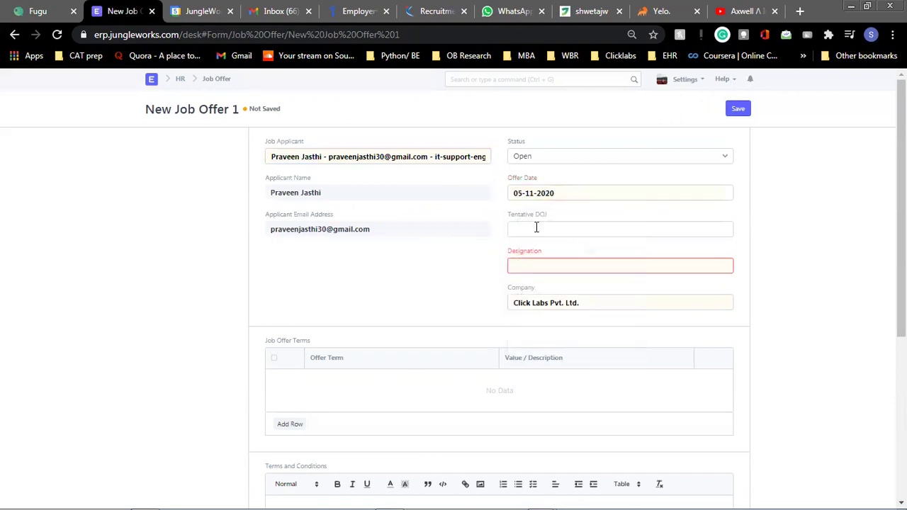
Set the tentative joining date to 09-11-2020 and the designation to Manager.
left_click(546, 245)
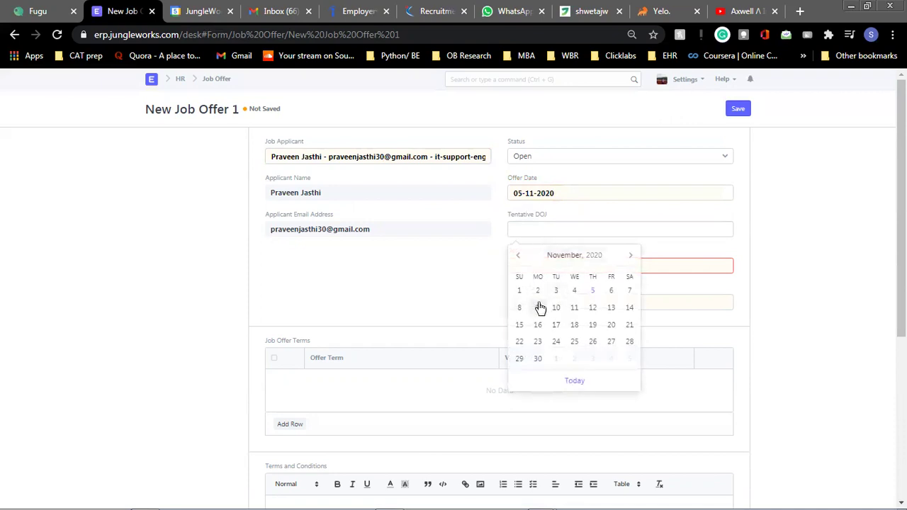
left_click(536, 302)
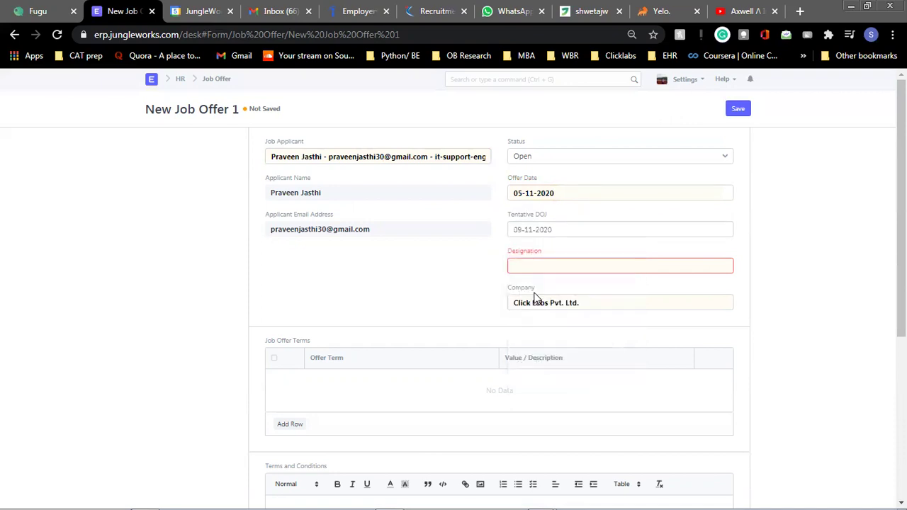
left_click(529, 266)
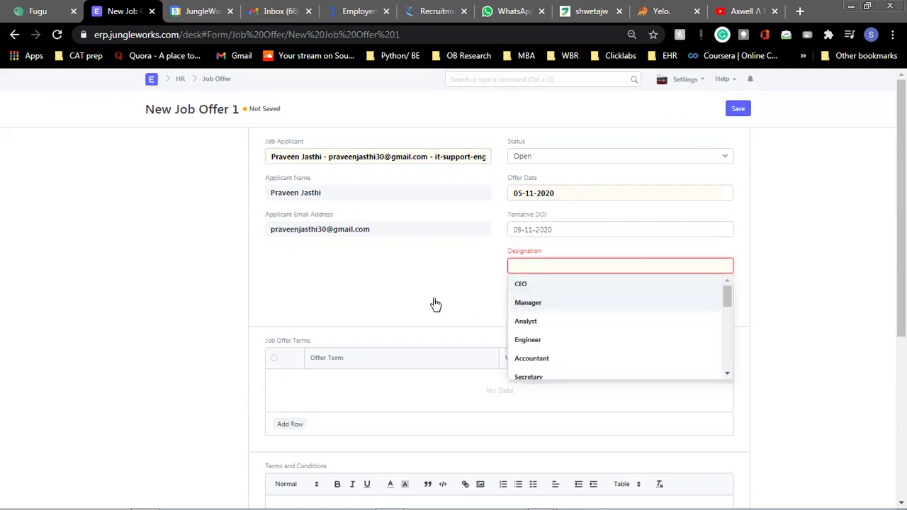
key("Return")
scroll(421, 302, "down", 1)
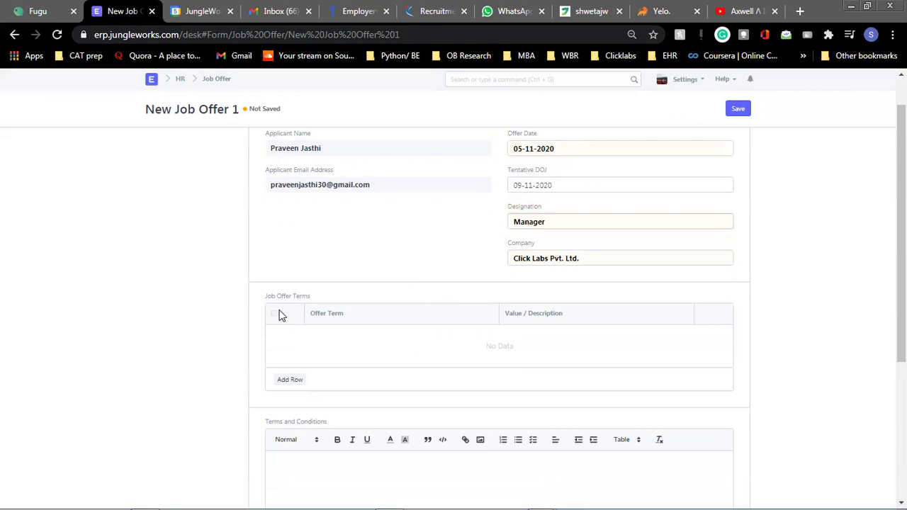
Add two empty rows to the offer terms table, leaving them unfilled.
left_click(317, 378)
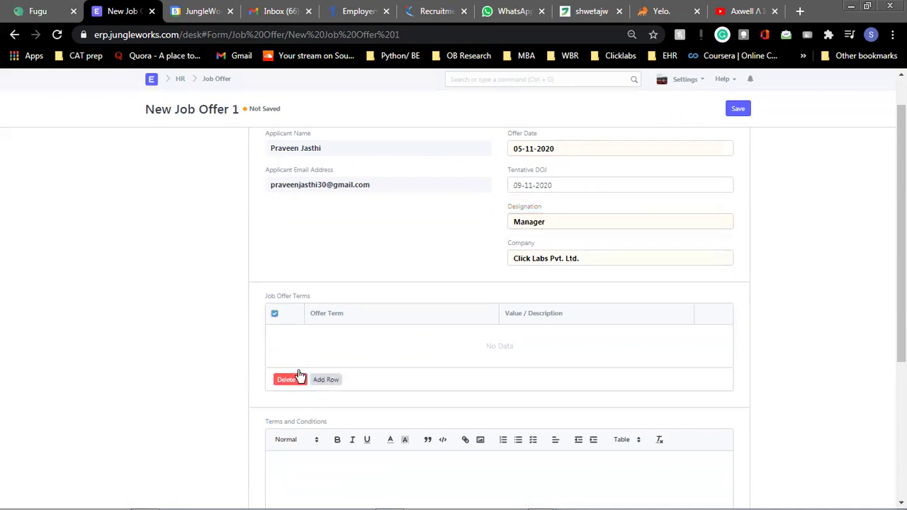
left_click(316, 380)
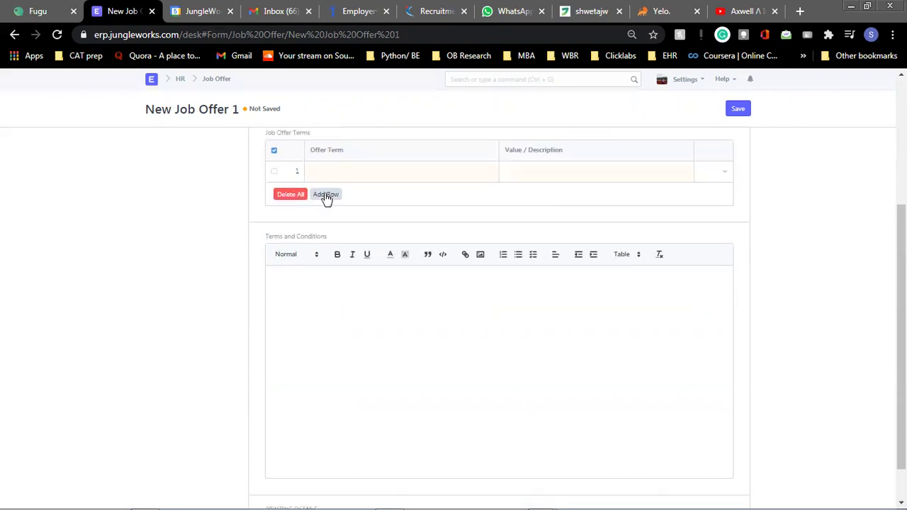
left_click(326, 194)
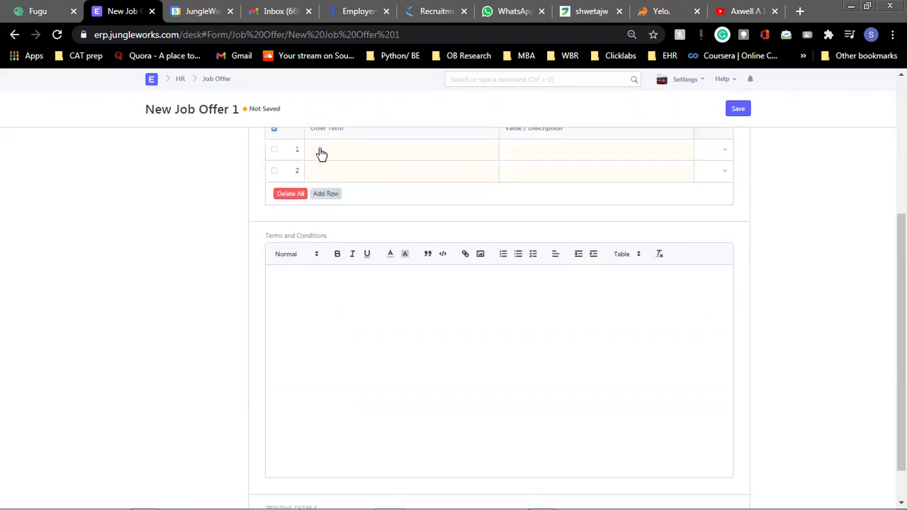
left_click(320, 149)
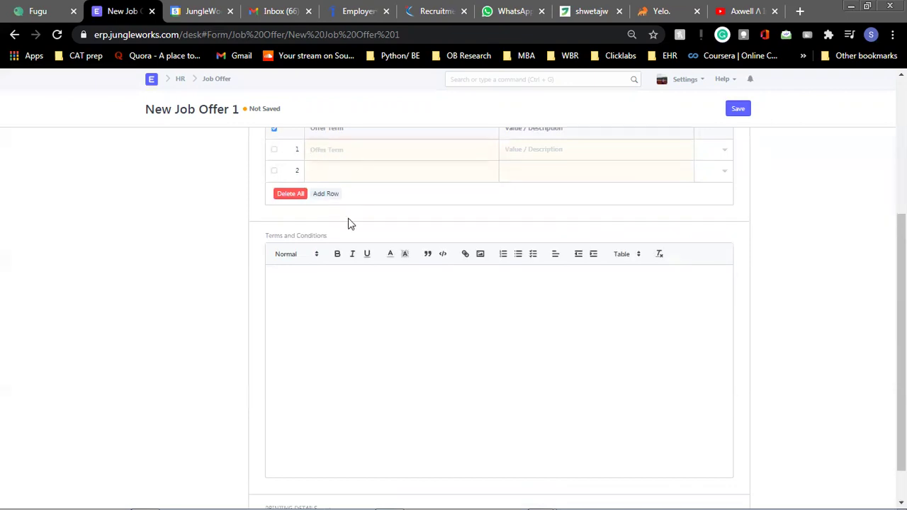
scroll(348, 303, "down", 2)
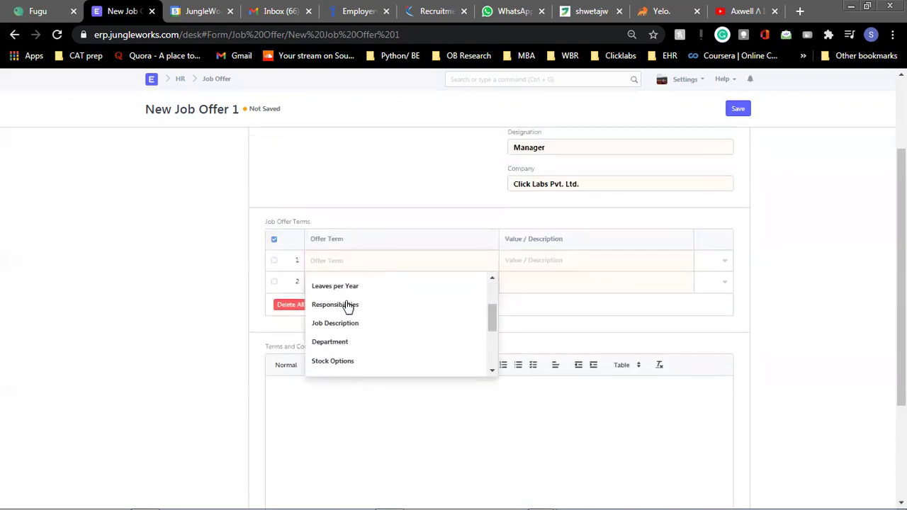
scroll(352, 344, "down", 1)
scroll(351, 335, "down", 3)
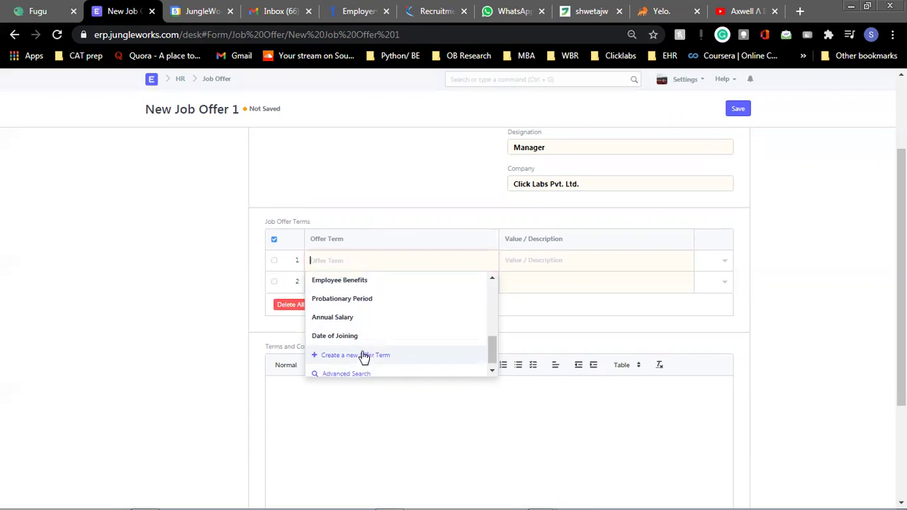
scroll(365, 355, "up", 3)
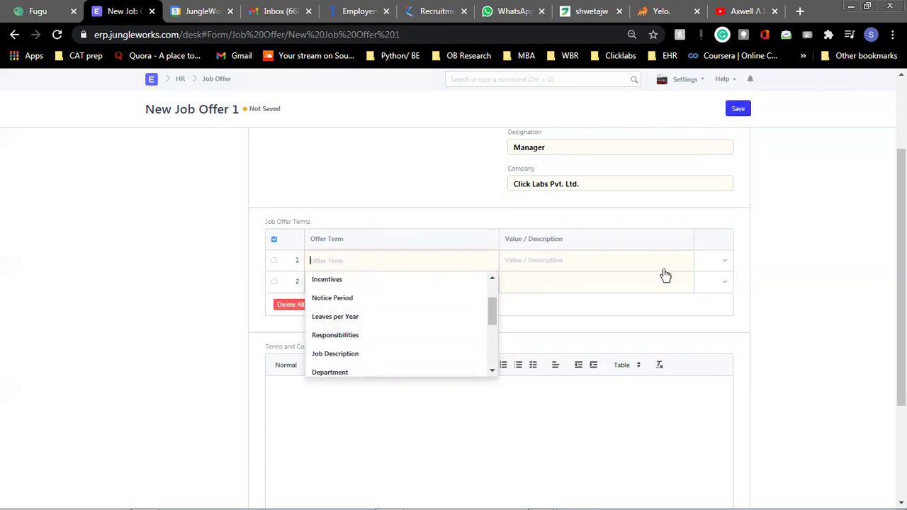
left_click(458, 200)
scroll(458, 203, "up", 2)
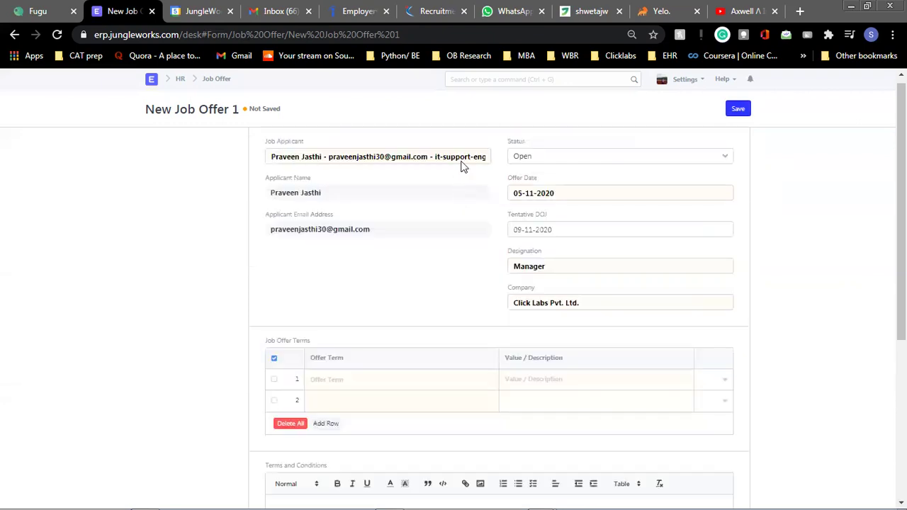
left_click(740, 110)
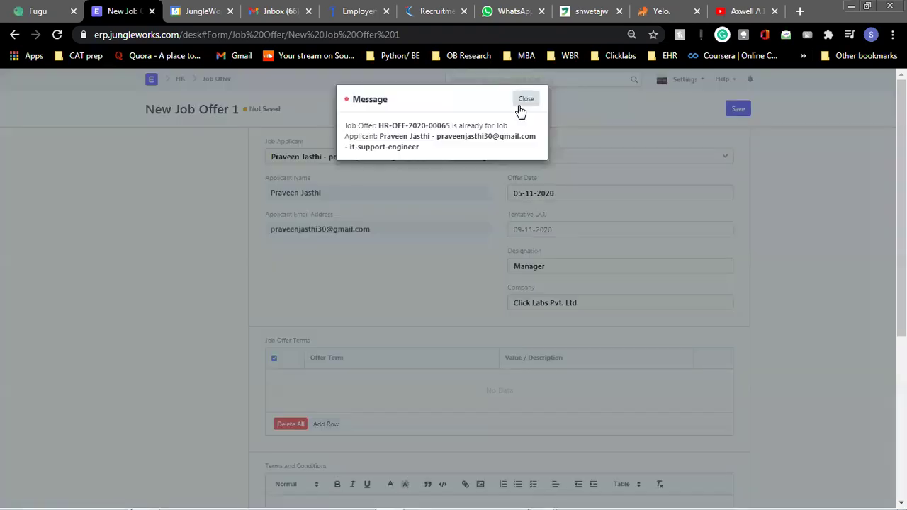
left_click(214, 83)
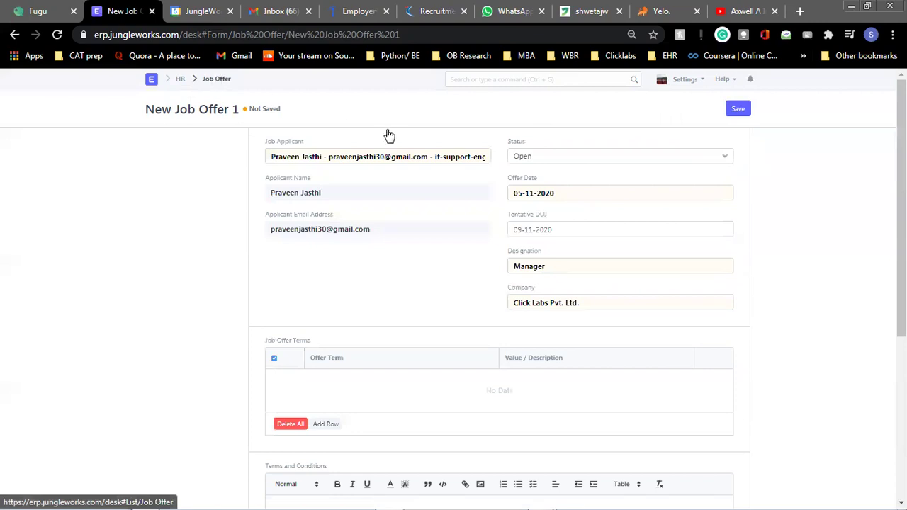
left_click(219, 82)
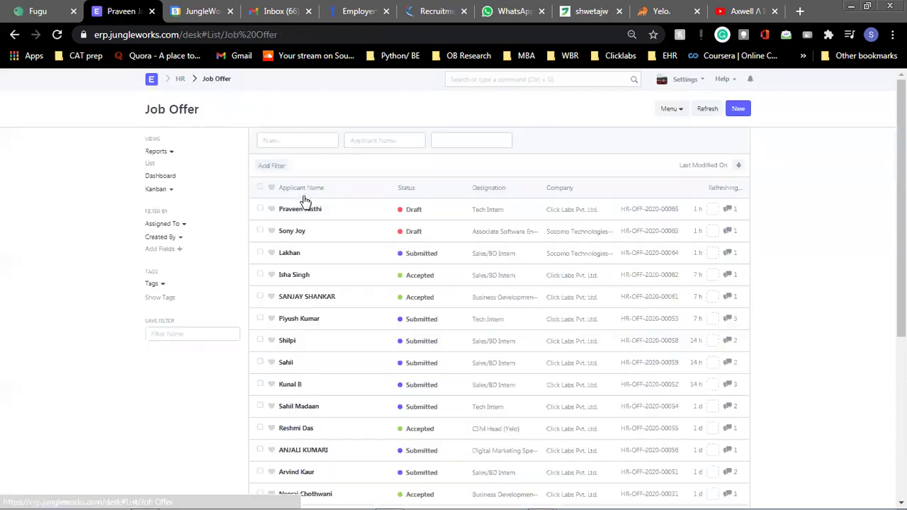
scroll(319, 205, "down", 1)
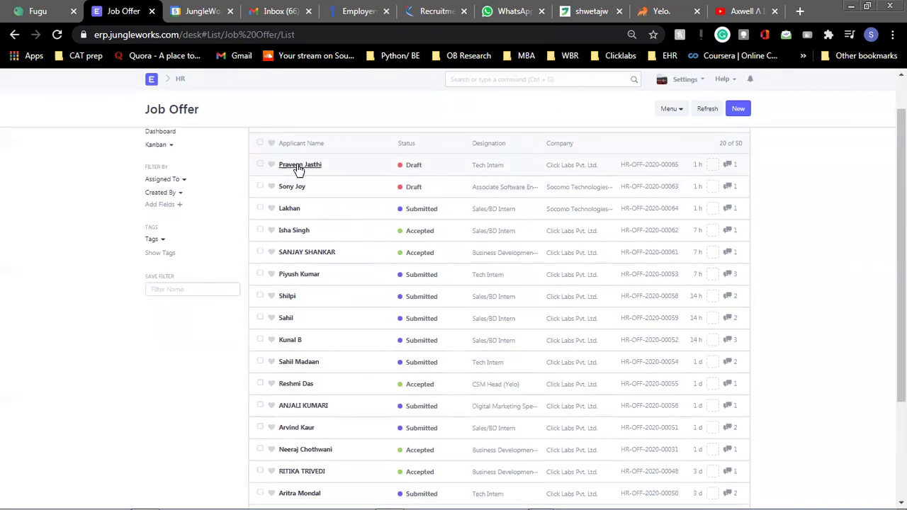
left_click(372, 173)
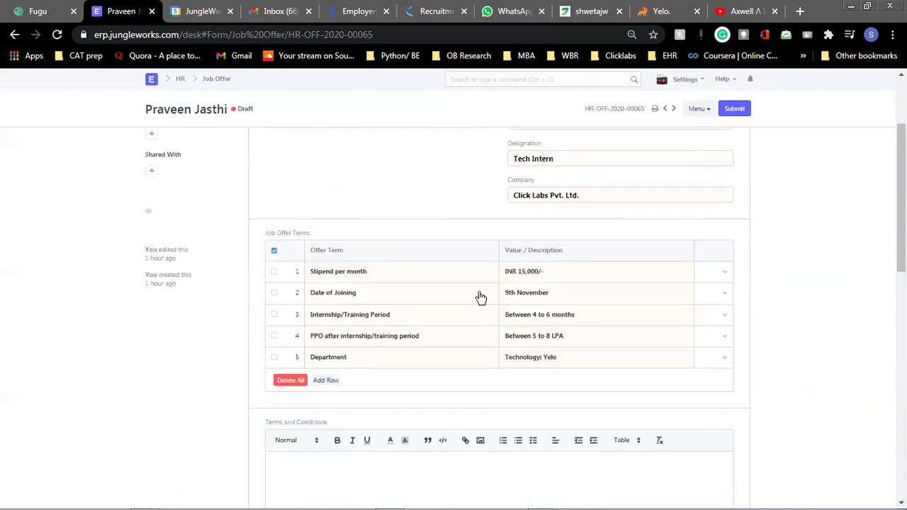
scroll(518, 251, "up", 2)
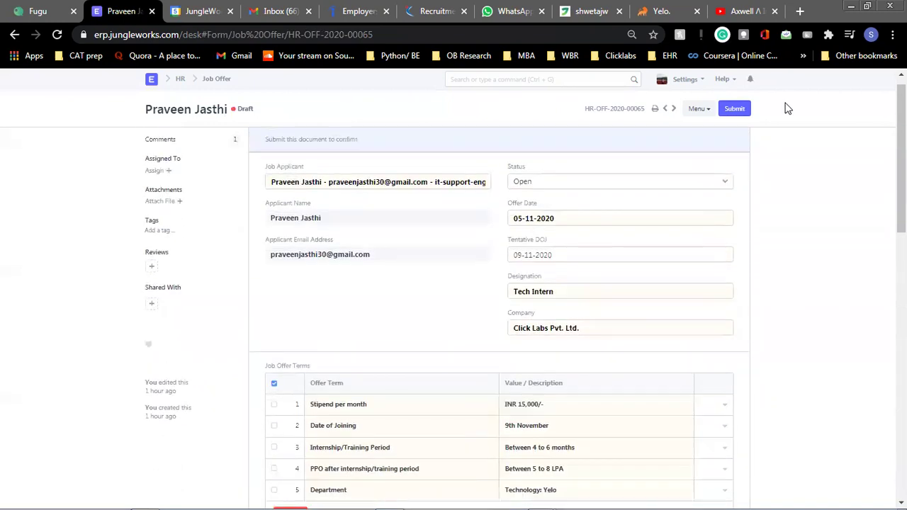
Preview the job offer as a printable offer letter.
left_click(658, 108)
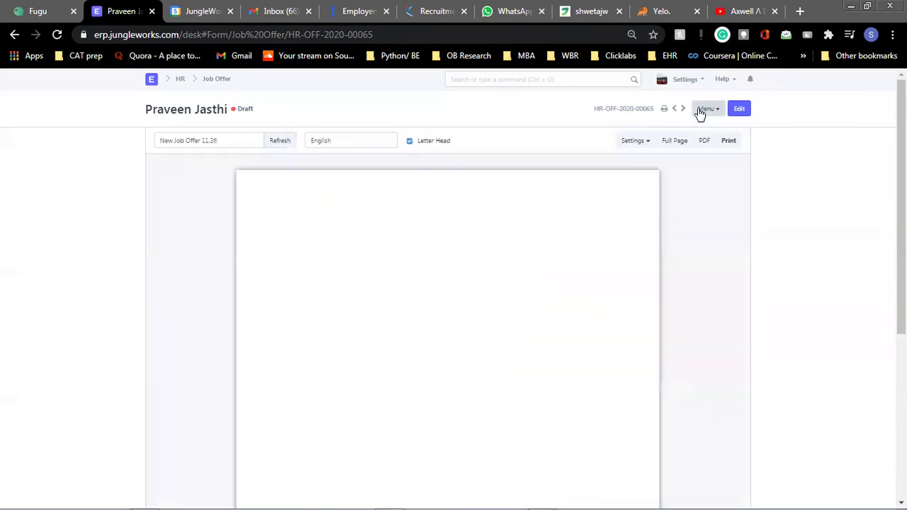
scroll(471, 259, "down", 4)
scroll(461, 263, "up", 4)
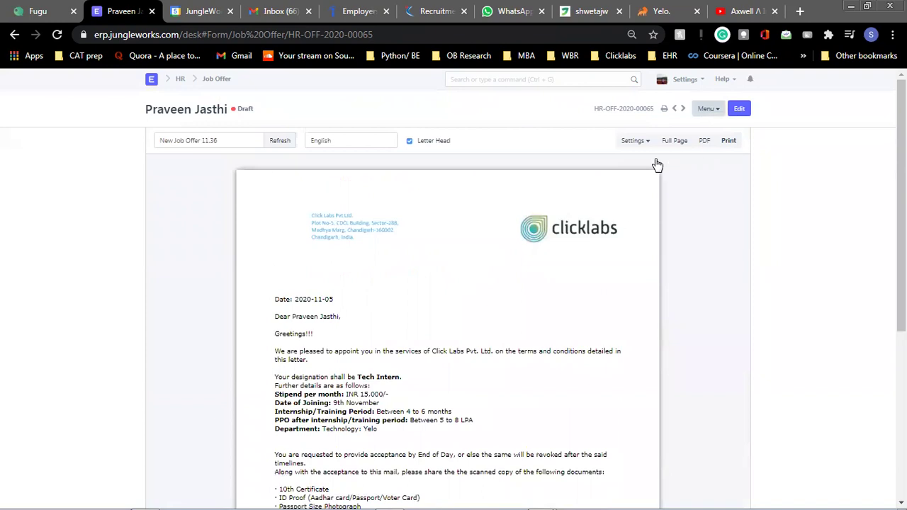
Open an email draft of the offer letter, then discard it and return to HR.
left_click(707, 109)
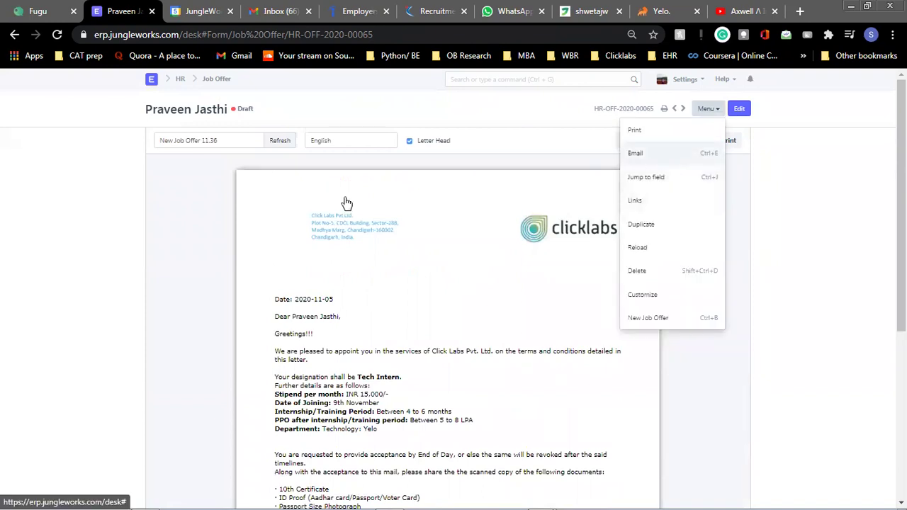
left_click(414, 180)
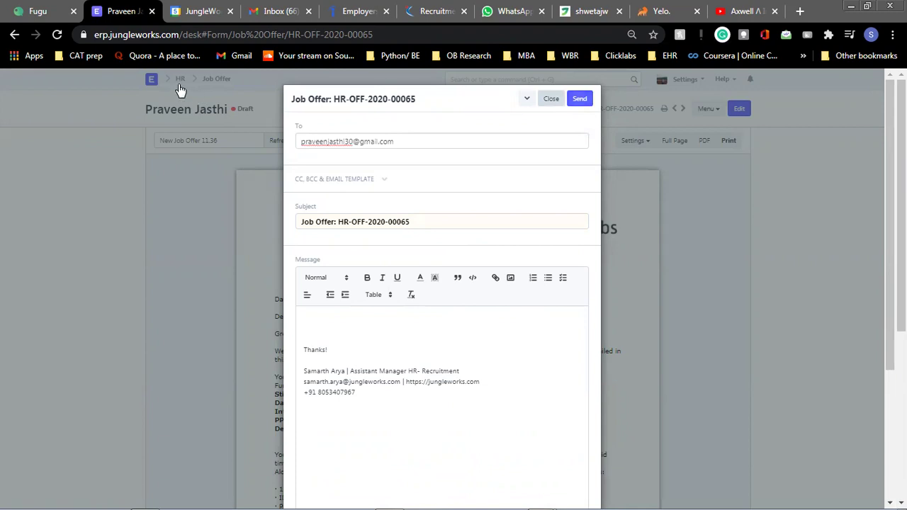
left_click(151, 83)
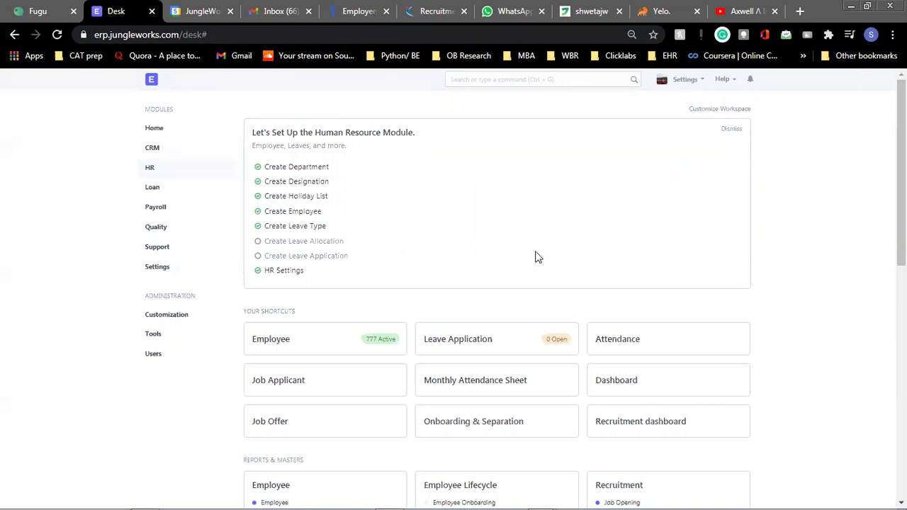
Show the global search suggestions for job applicants, job offers and job openings on the HR desk.
left_click(537, 80)
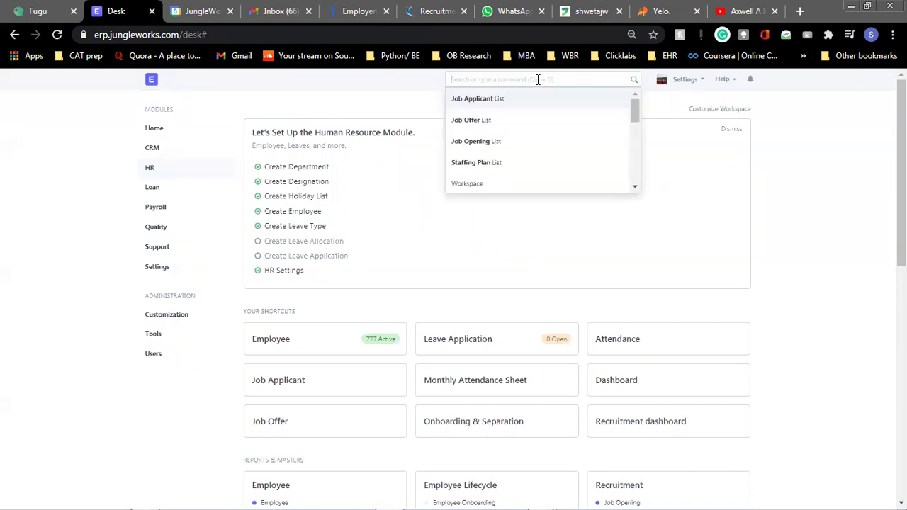
scroll(795, 392, "down", 4)
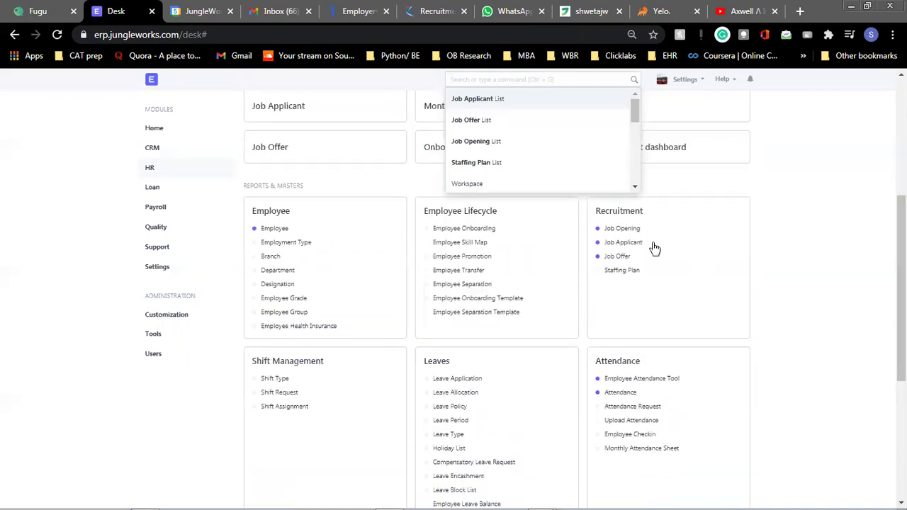
left_click(382, 103)
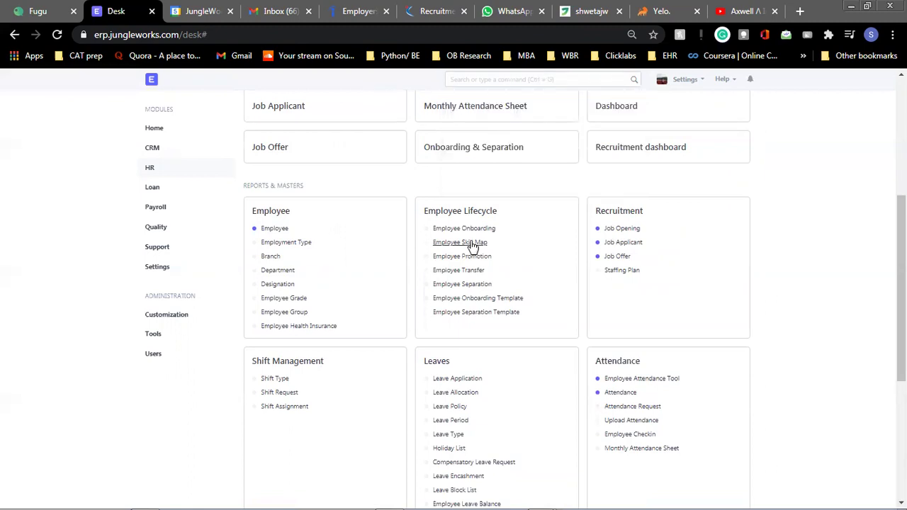
scroll(454, 245, "up", 3)
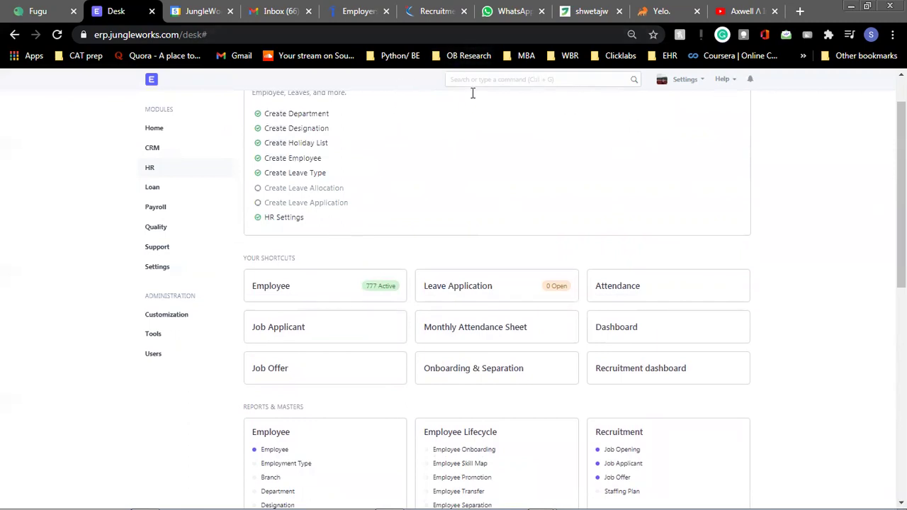
left_click(426, 86)
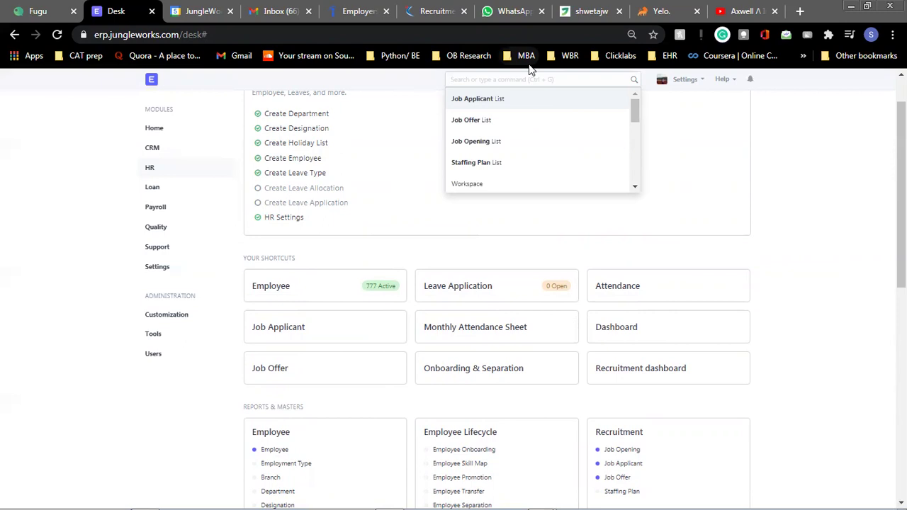
Search the applicant's name and open their it-support-engineer Job Applicant record.
type("praveen")
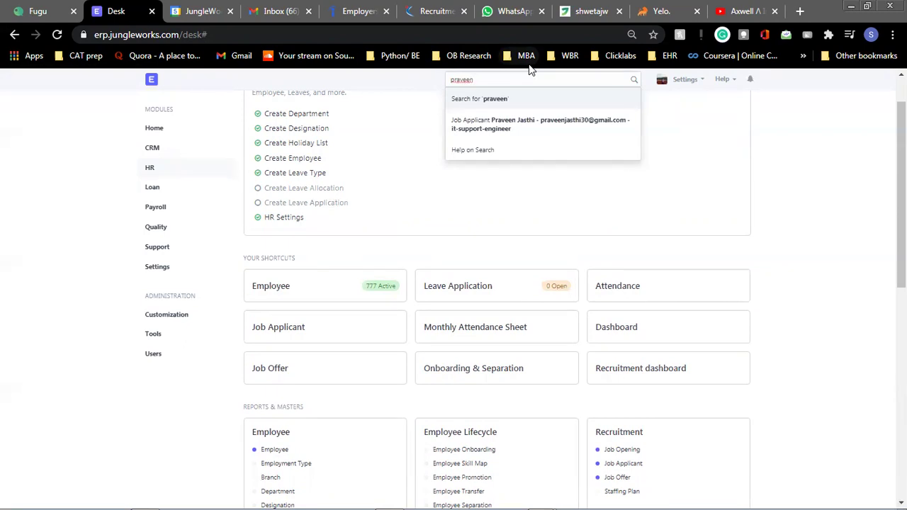
key("Return")
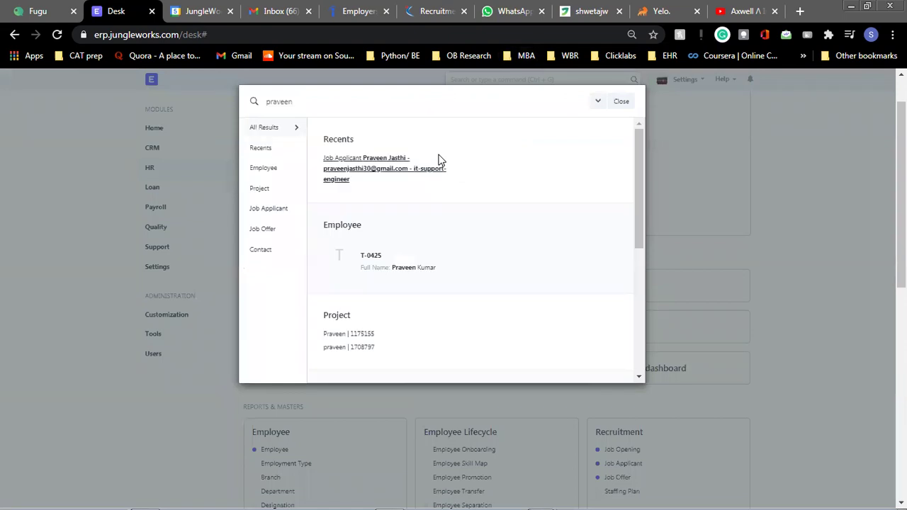
left_click(436, 168)
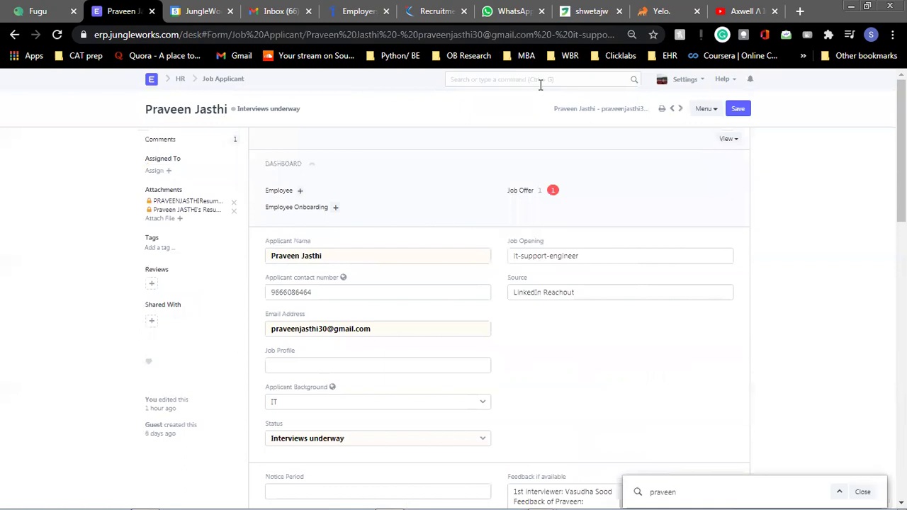
Search the applicant's name again to list the full search results.
left_click(501, 81)
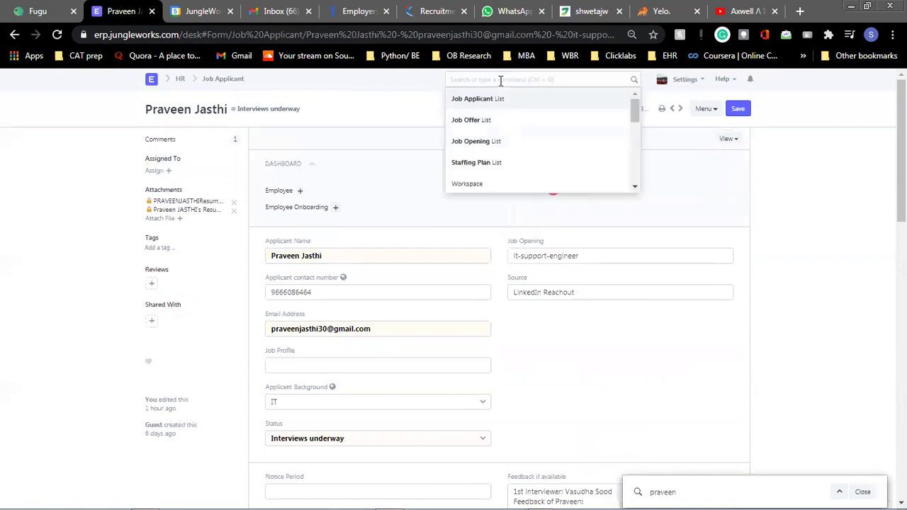
type("praveen")
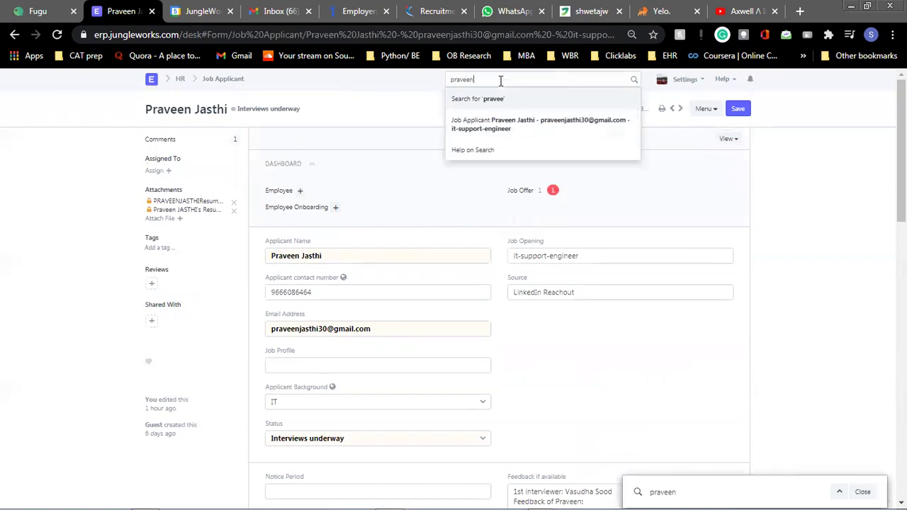
key("Return")
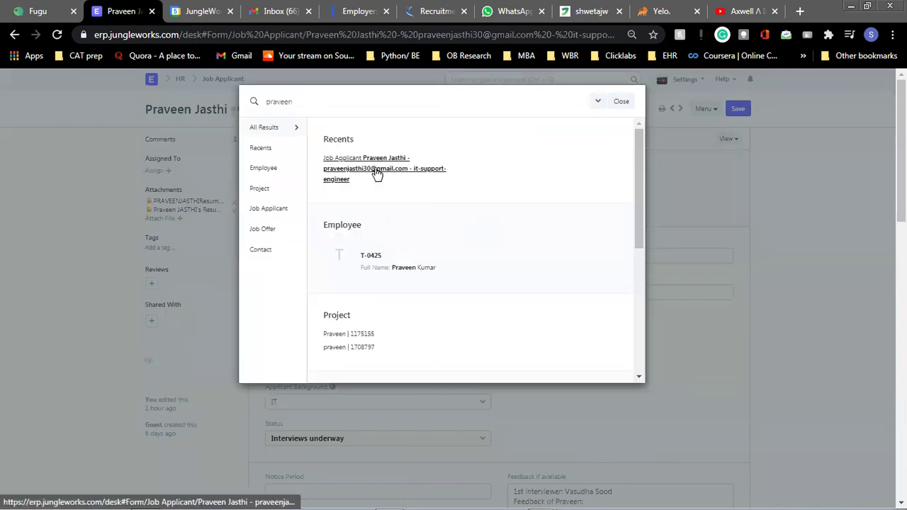
Open the applicant's record from the recent search results.
left_click(364, 178)
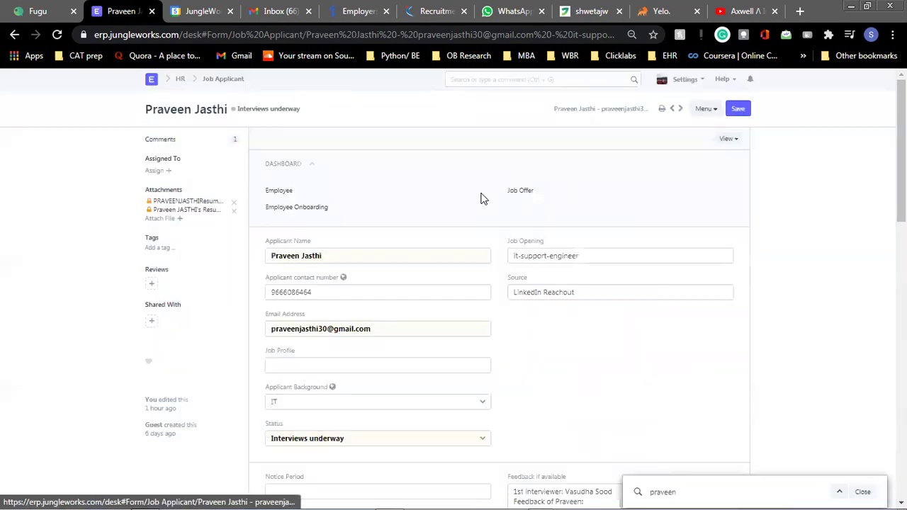
scroll(434, 247, "down", 2)
scroll(433, 248, "down", 2)
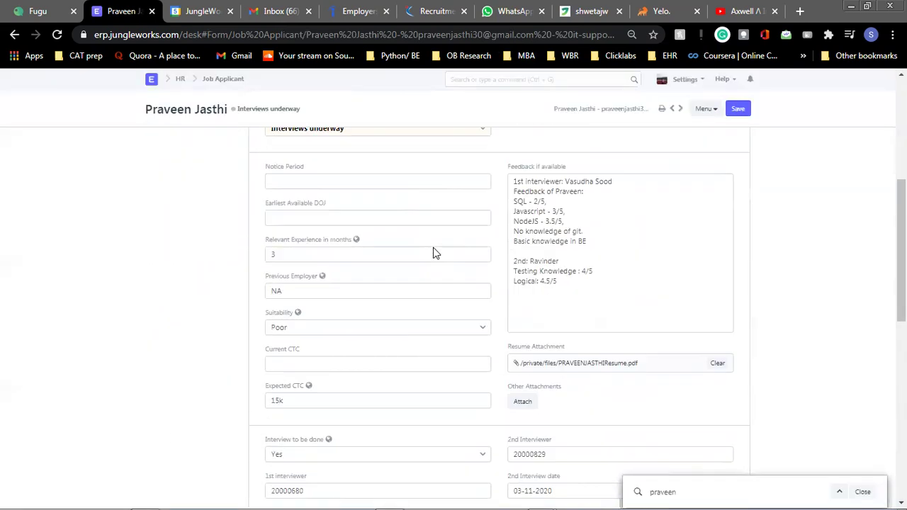
scroll(433, 247, "up", 3)
scroll(456, 163, "up", 2)
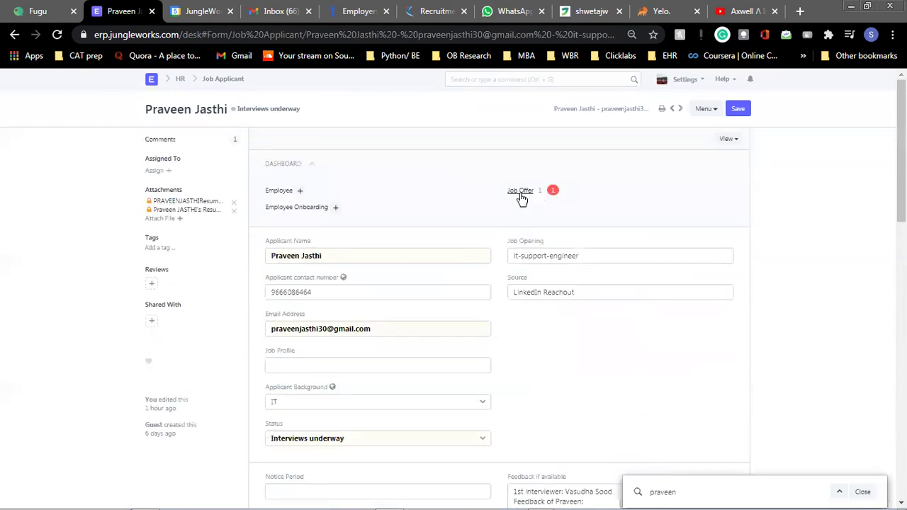
Reopen draft job offer HR-OFF-2020-00065 from the Job Offer list, then return to the desk.
left_click(529, 80)
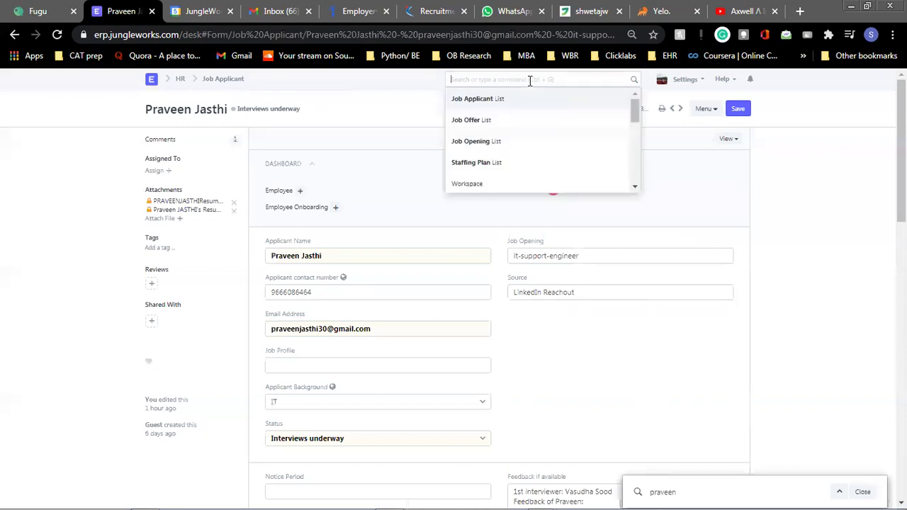
type("job offe")
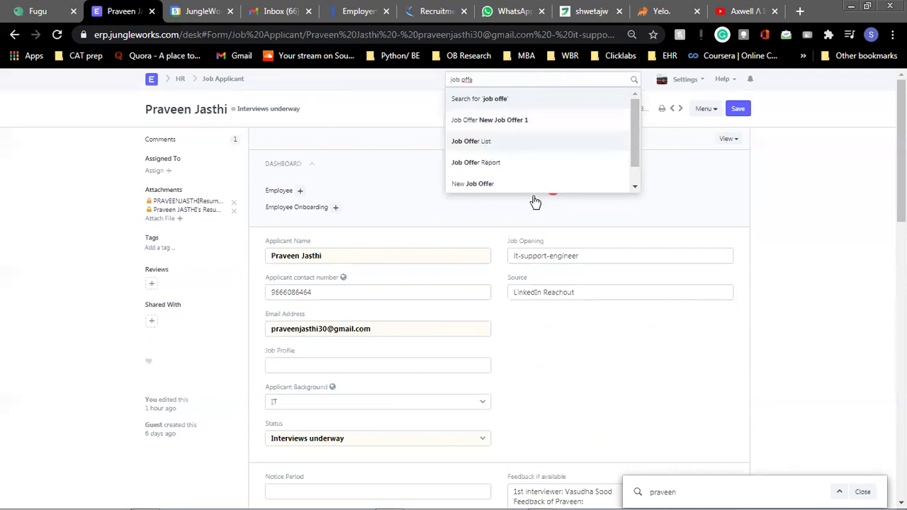
key("Return")
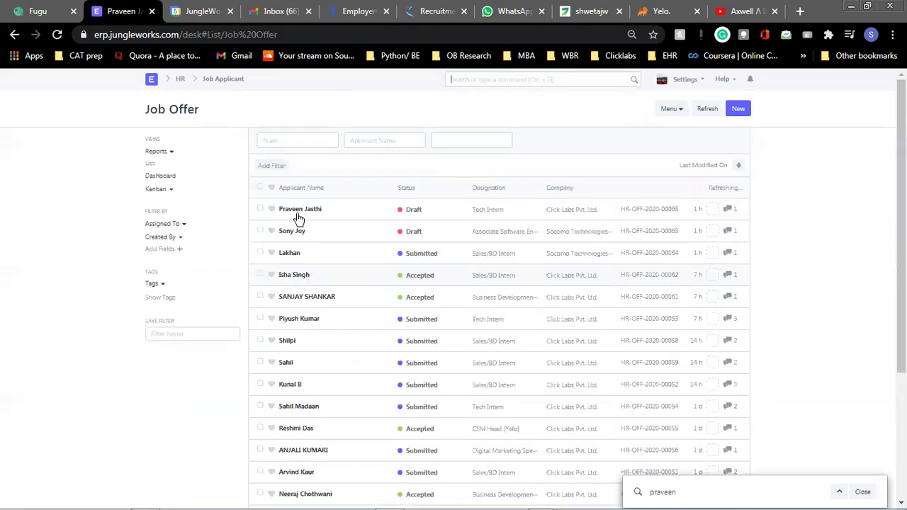
left_click(633, 201)
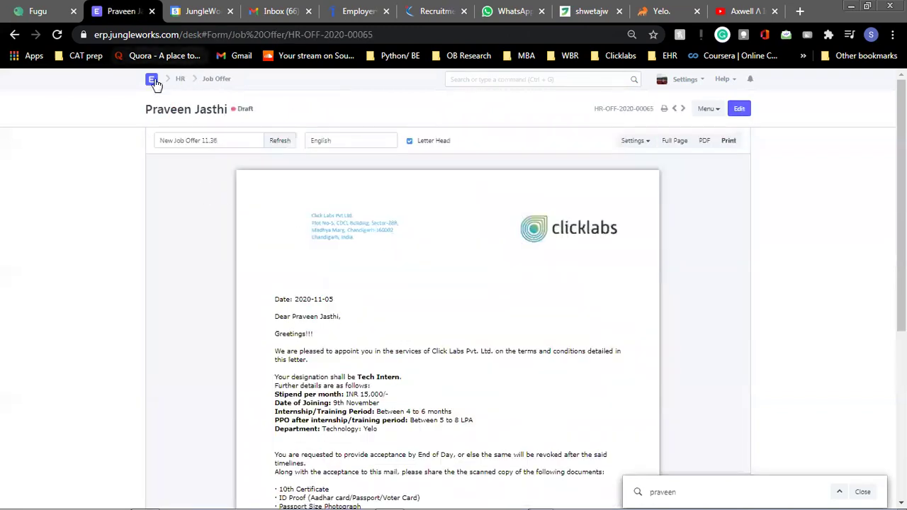
left_click(563, 110)
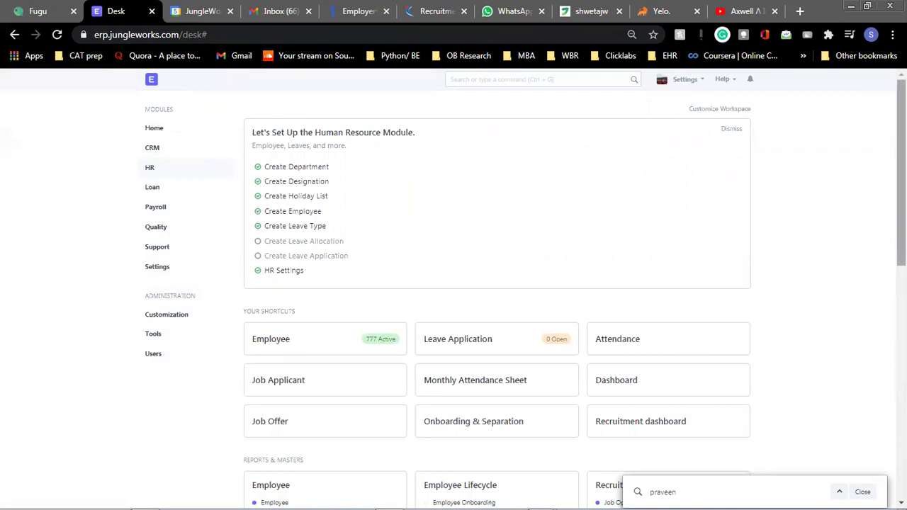
scroll(707, 180, "down", 2)
scroll(707, 180, "up", 1)
scroll(706, 180, "down", 2)
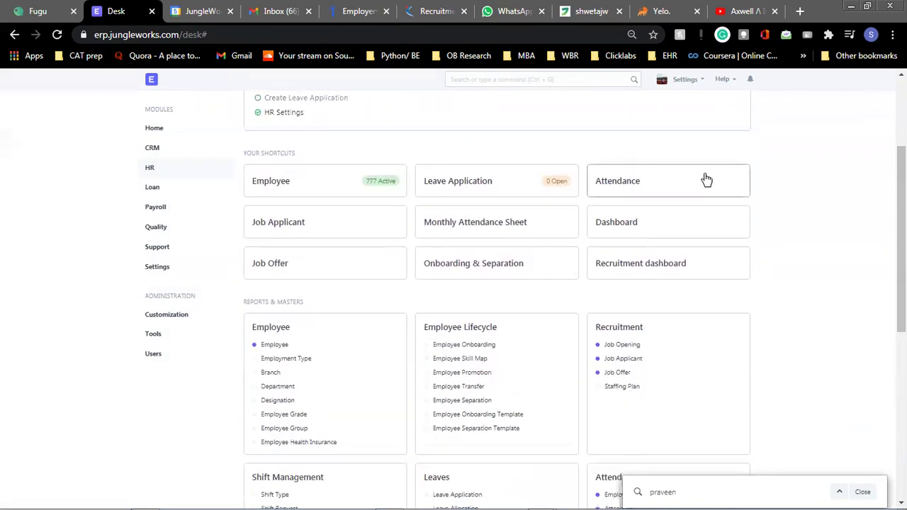
scroll(541, 217, "up", 2)
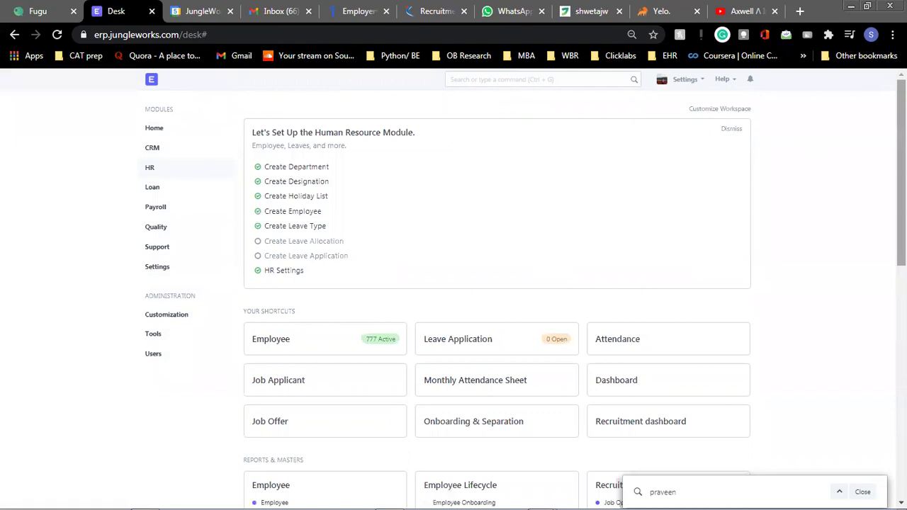